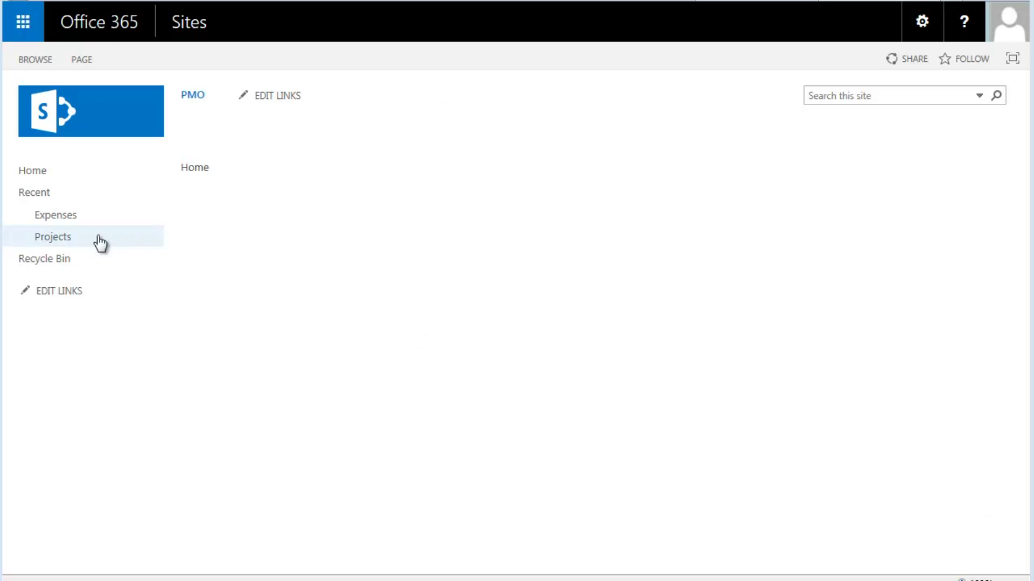
Review the three rows of the Projects list, then open the empty Expenses list
{"action": "left_click", "coordinate": [58, 245]}
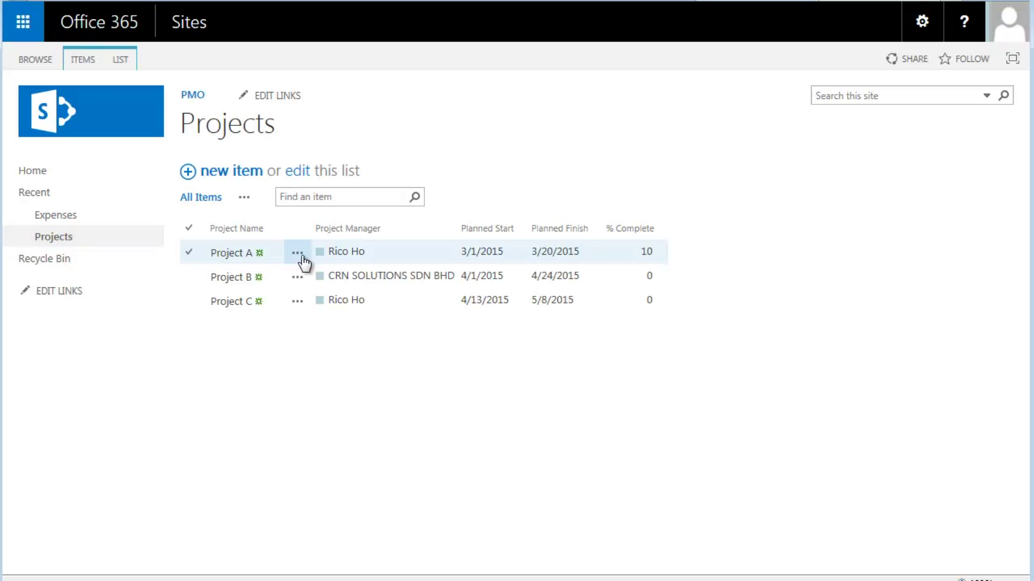
{"action": "mouse_move", "coordinate": [357, 258]}
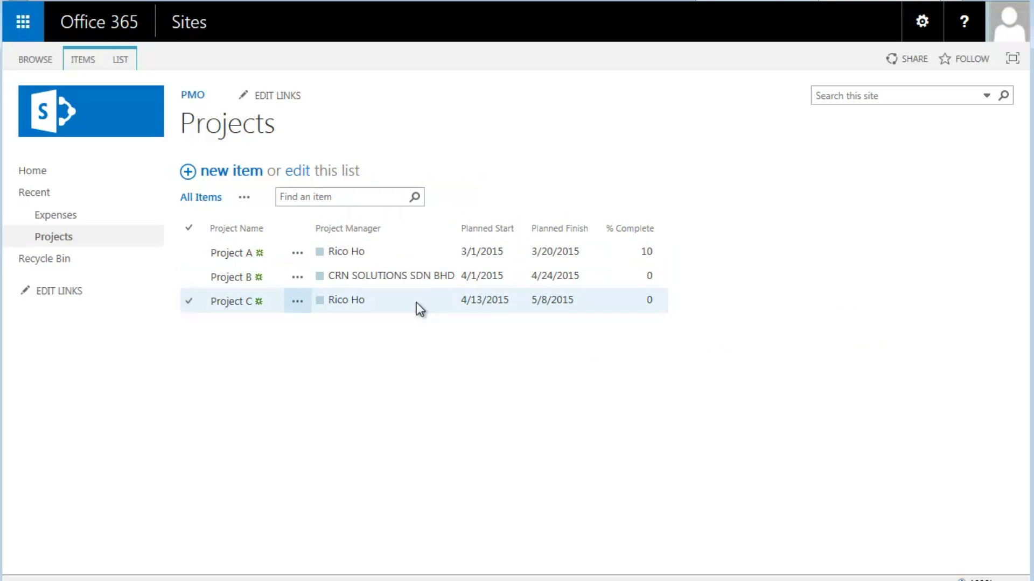
{"action": "left_click", "coordinate": [418, 276]}
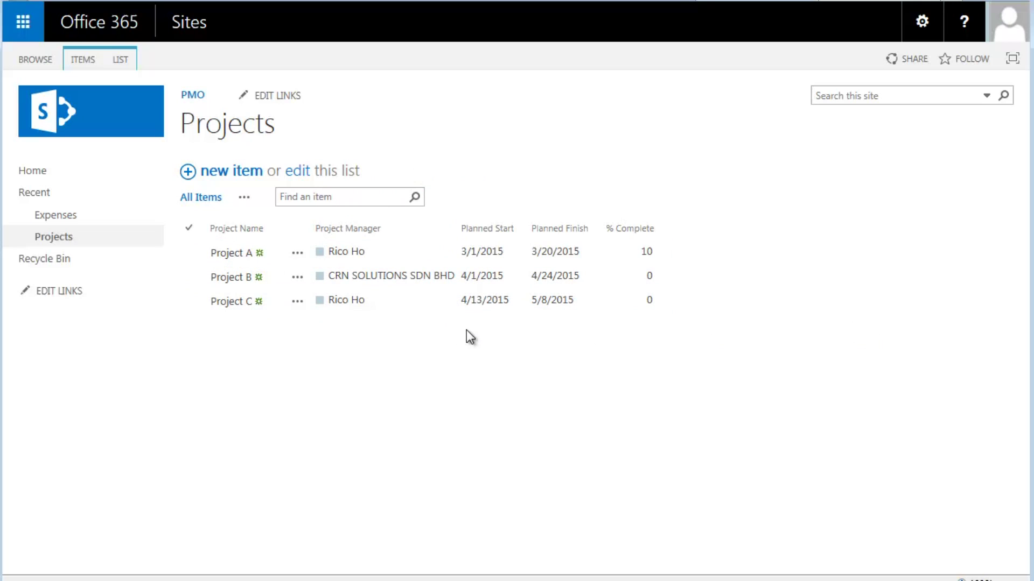
{"action": "left_click", "coordinate": [59, 218]}
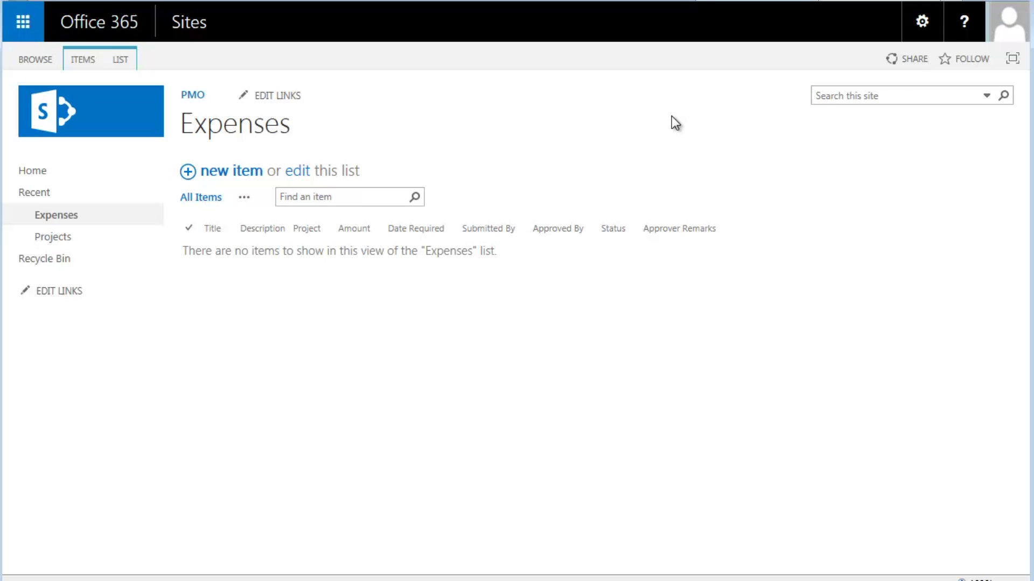
From Site contents, add and trust the Webparts360 Designer and SmartView apps
{"action": "left_click", "coordinate": [922, 24]}
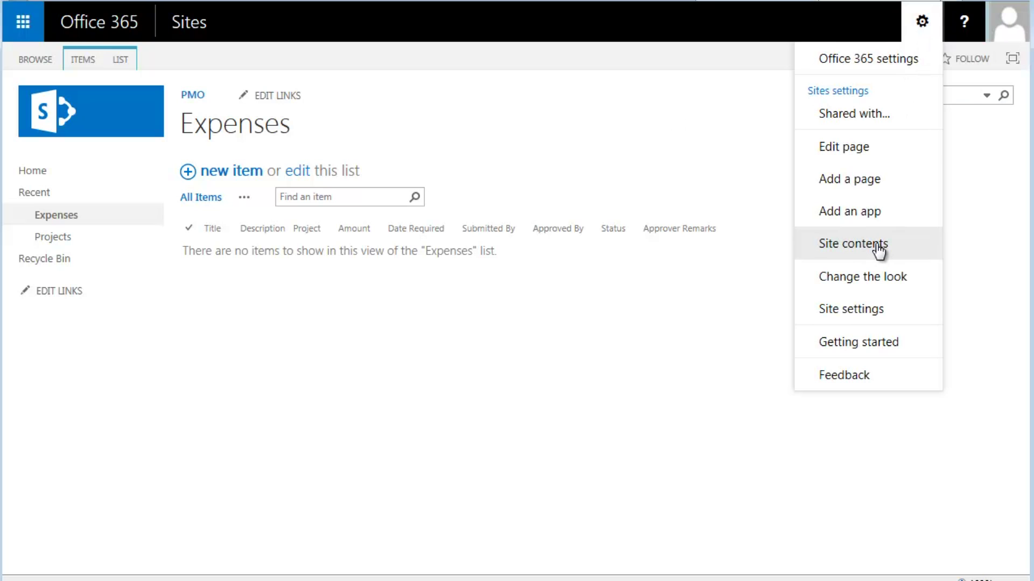
{"action": "left_click", "coordinate": [852, 213]}
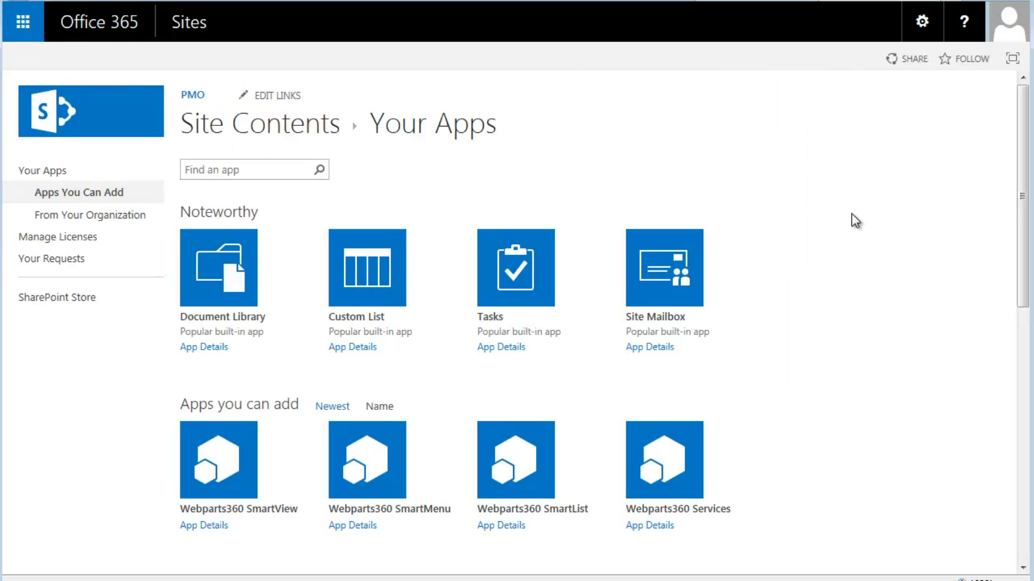
{"action": "scroll", "coordinate": [294, 484], "scroll_direction": "down", "scroll_amount": 3}
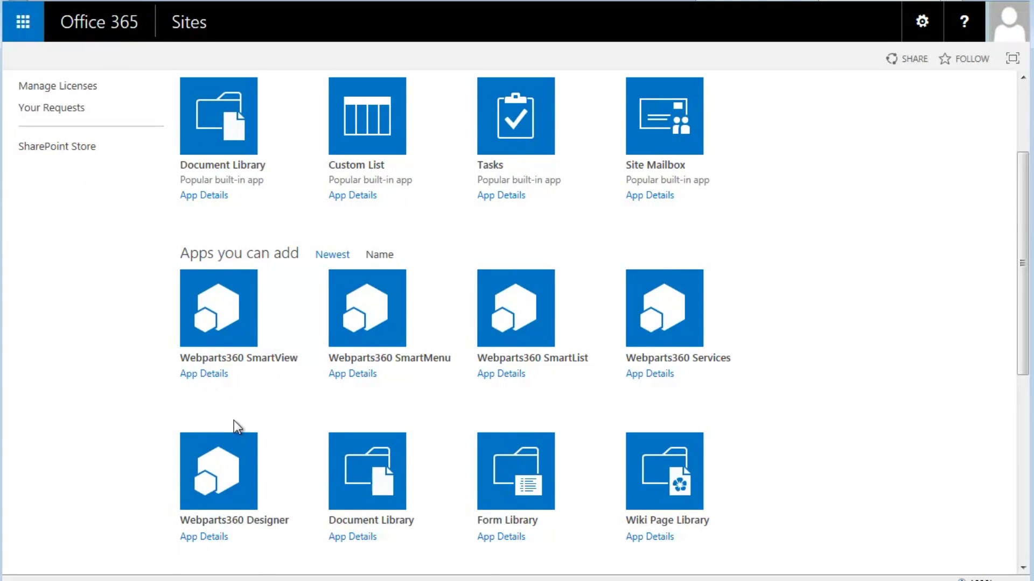
{"action": "scroll", "coordinate": [234, 424], "scroll_direction": "down", "scroll_amount": 2}
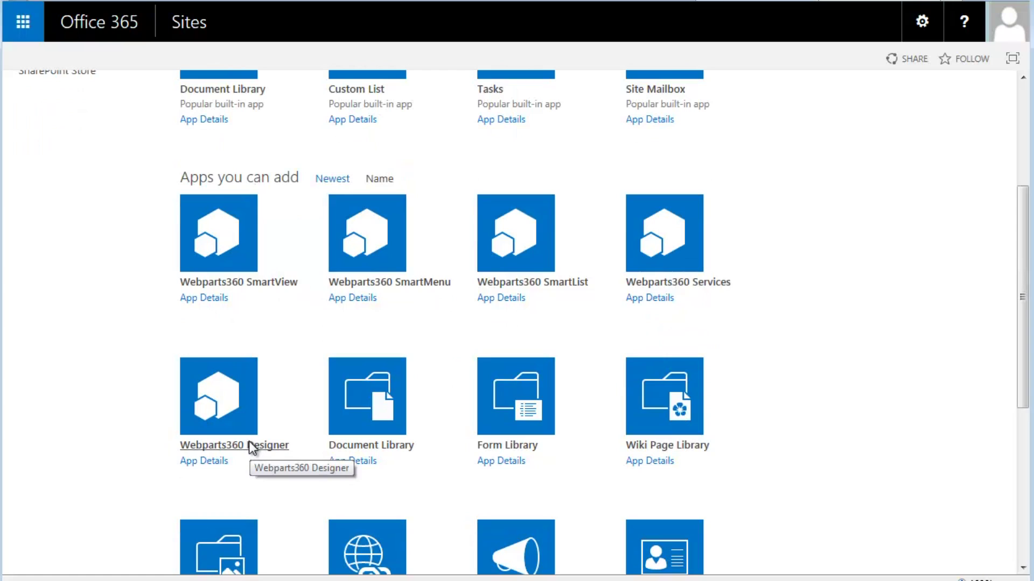
{"action": "left_click", "coordinate": [252, 445]}
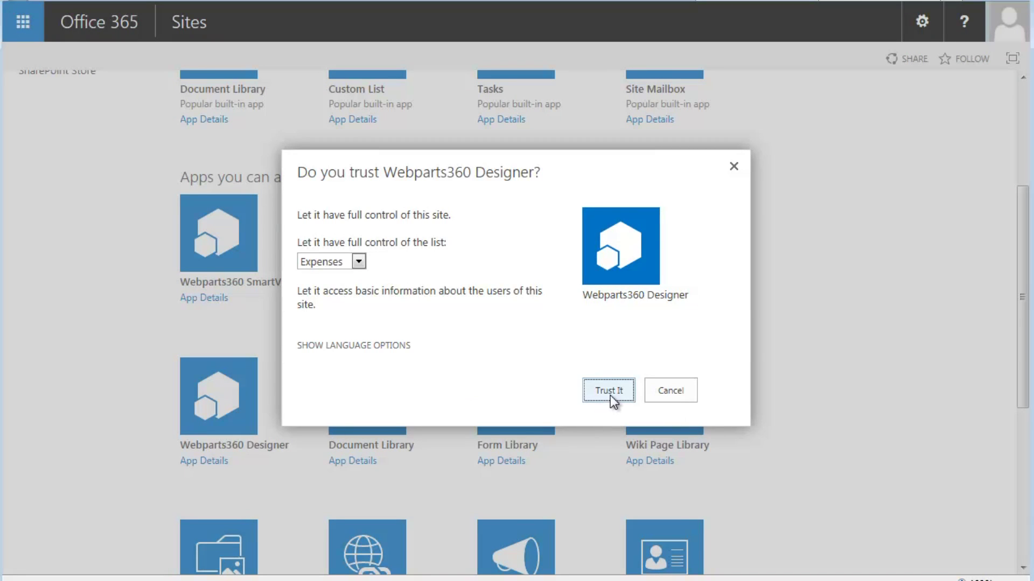
{"action": "left_click", "coordinate": [602, 391]}
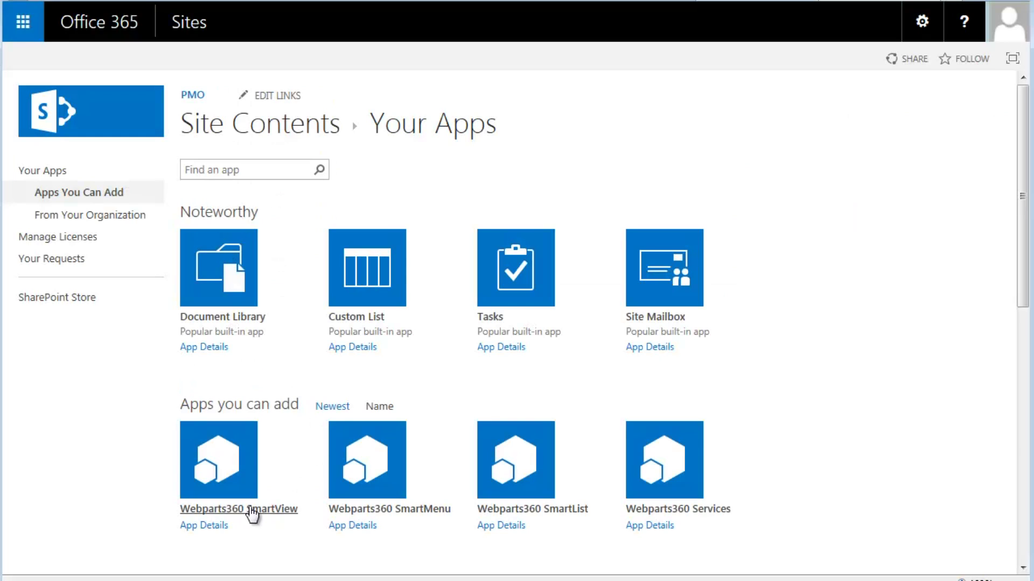
{"action": "left_click", "coordinate": [252, 510]}
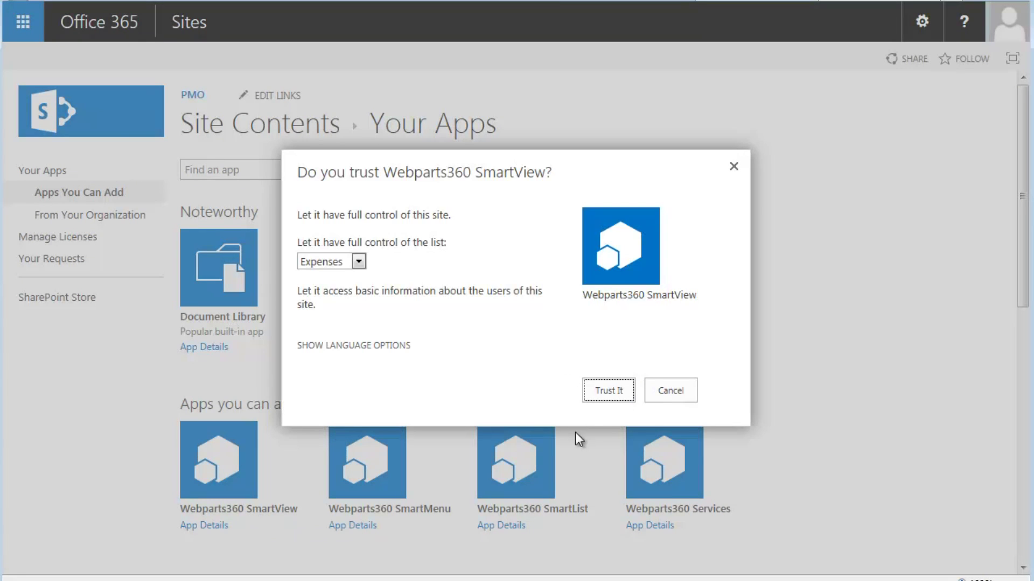
{"action": "left_click", "coordinate": [608, 392]}
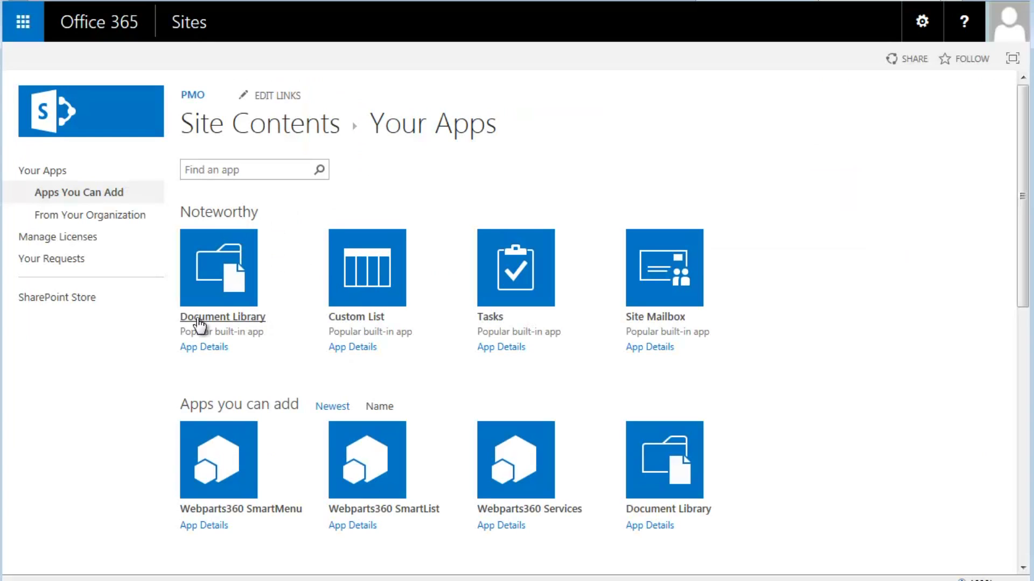
Add and trust the Webparts360 SmartMenu and Services apps
{"action": "left_click", "coordinate": [249, 509]}
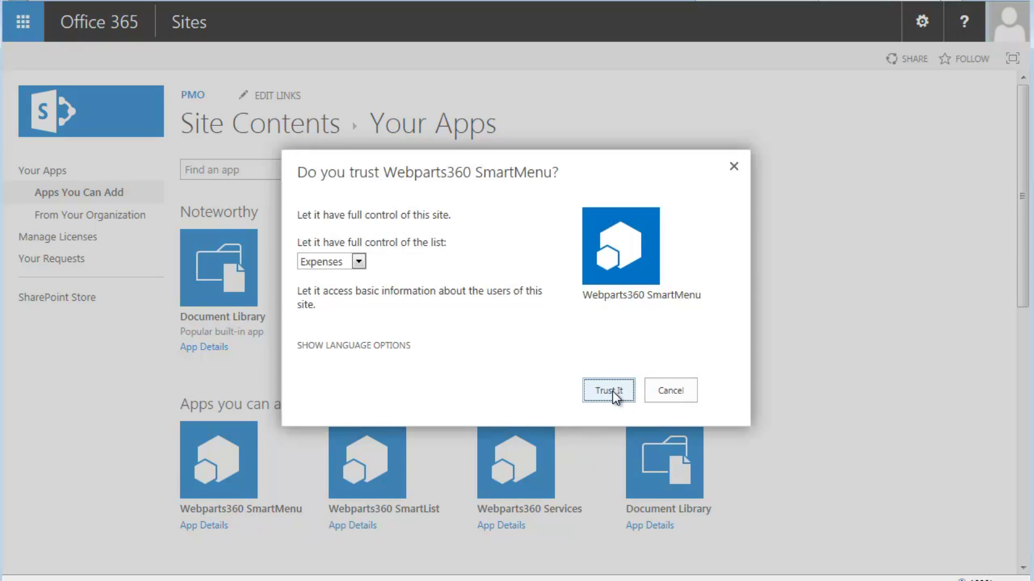
{"action": "left_click", "coordinate": [612, 390]}
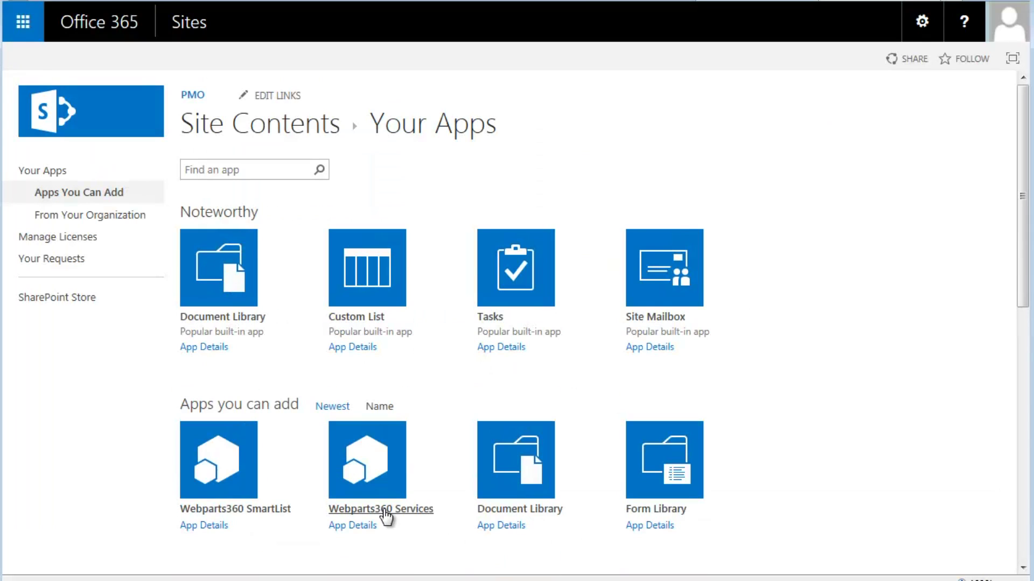
{"action": "left_click", "coordinate": [382, 509]}
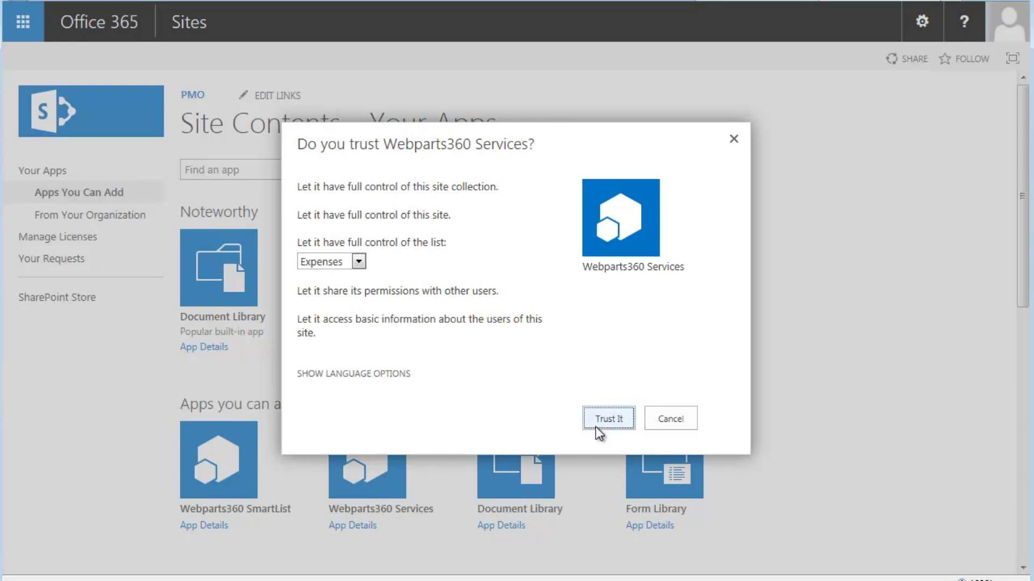
{"action": "left_click", "coordinate": [599, 422]}
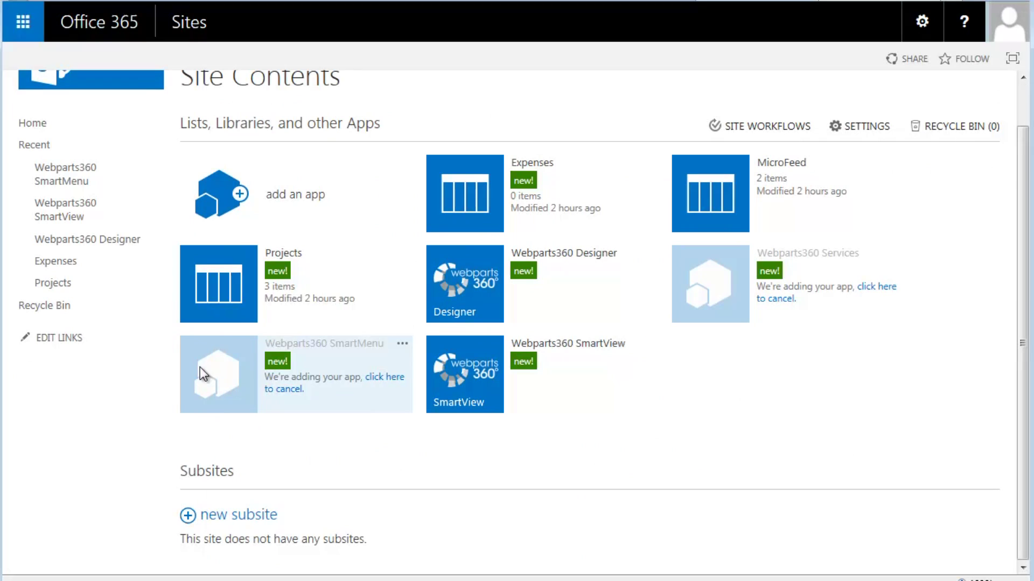
Add the Webparts360 SmartList app and trust it for the Expenses list
{"action": "left_click", "coordinate": [207, 198]}
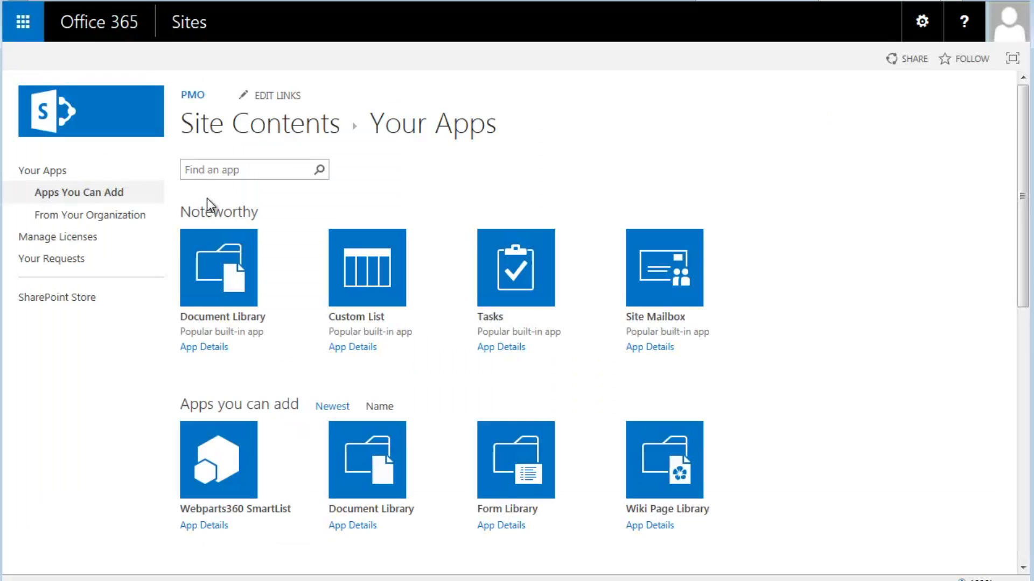
{"action": "left_click", "coordinate": [257, 509]}
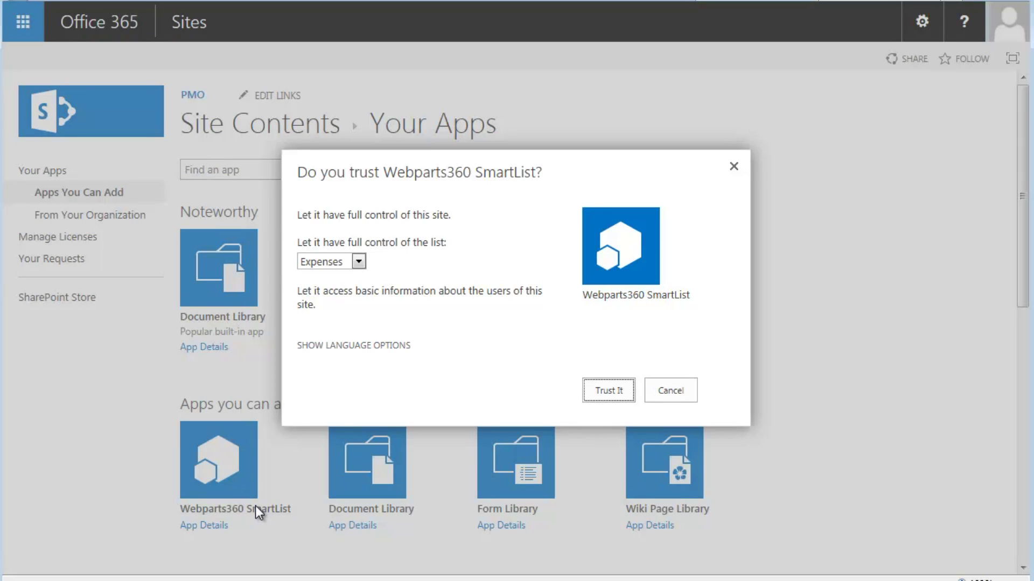
{"action": "left_click", "coordinate": [617, 384]}
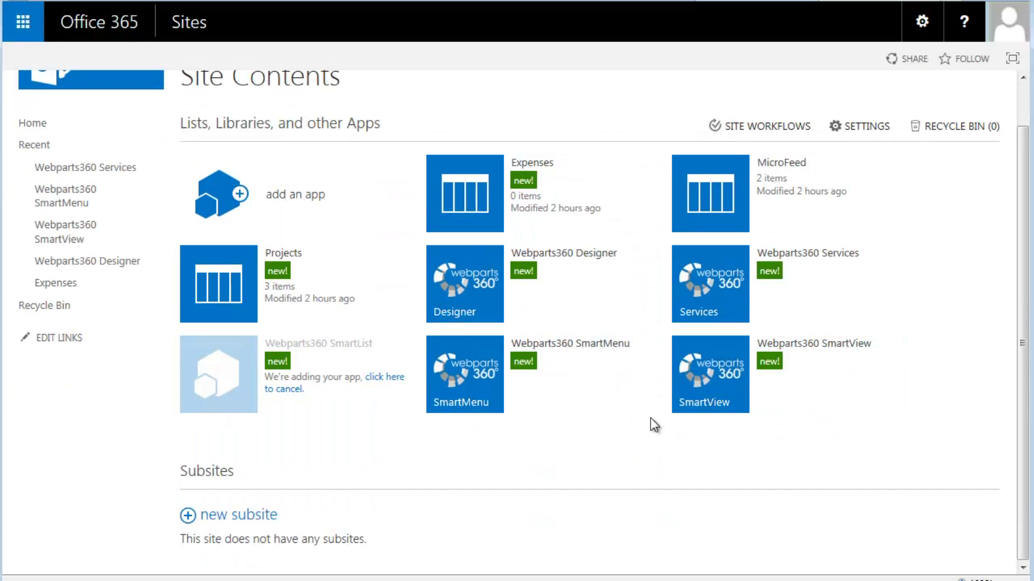
In Webparts360 Designer, create the PMO solution with description 'Project expense approval'
{"action": "left_click", "coordinate": [473, 292]}
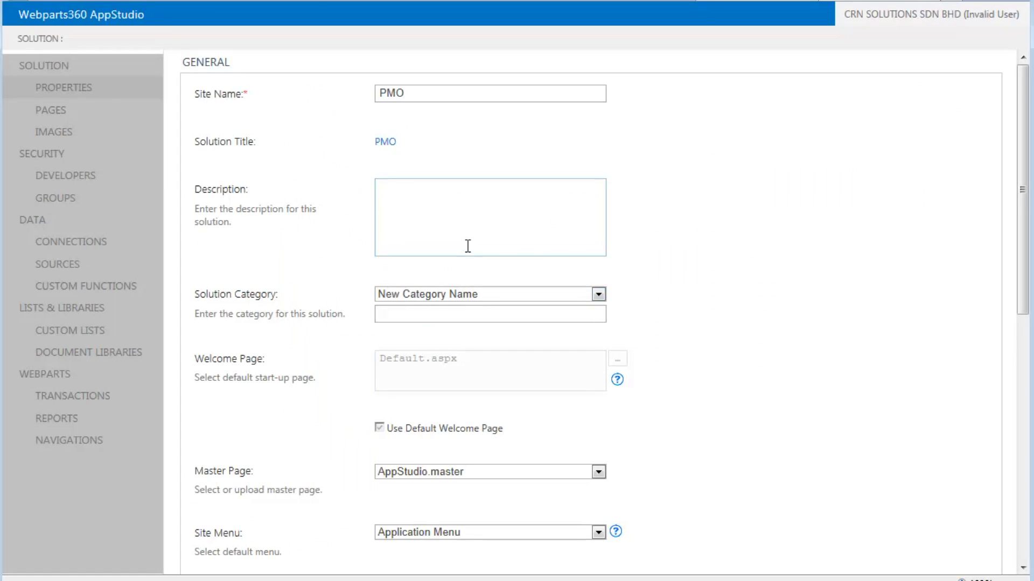
{"action": "type", "text": "Project expense appr"}
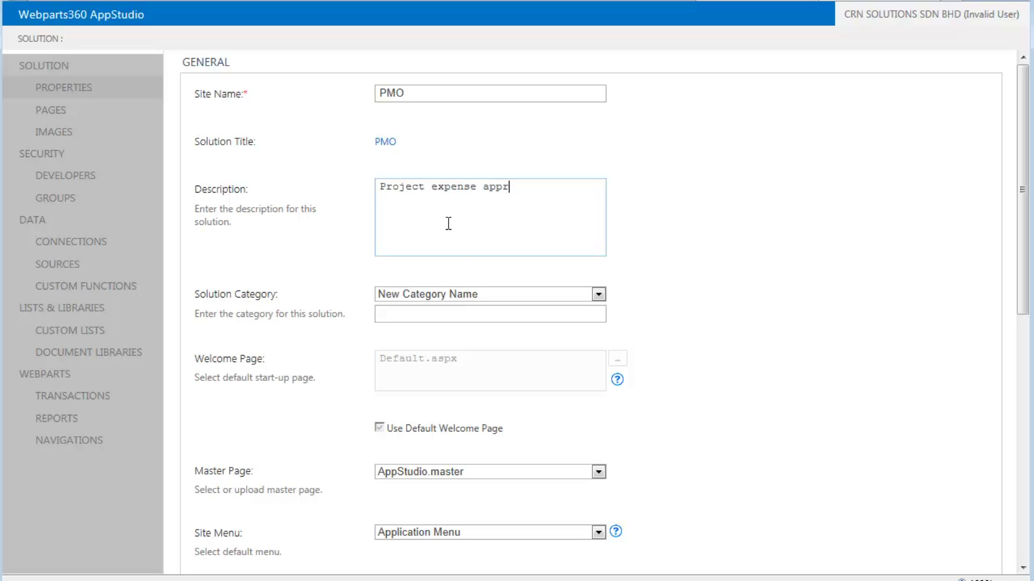
{"action": "type", "text": "oval"}
{"action": "scroll", "coordinate": [748, 332], "scroll_direction": "down", "scroll_amount": 10}
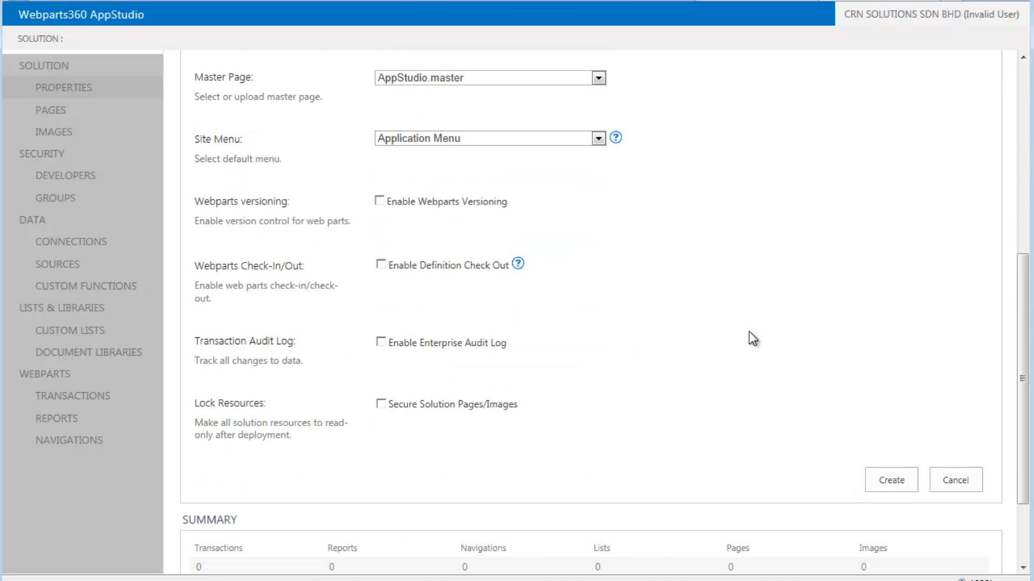
{"action": "left_click", "coordinate": [891, 366]}
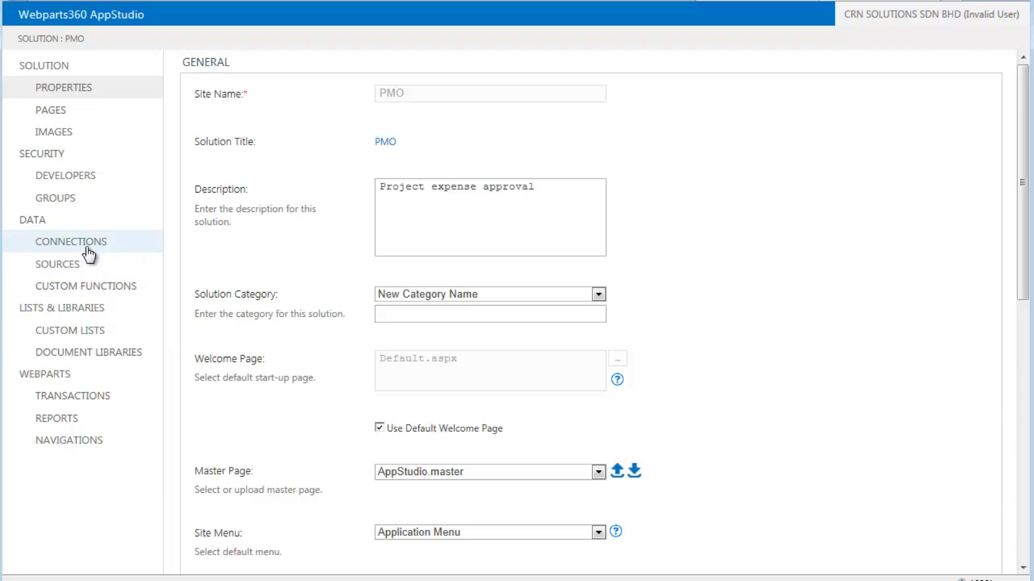
Link the existing Expenses and Projects lists to the solution and view its Transactions
{"action": "left_click", "coordinate": [80, 332]}
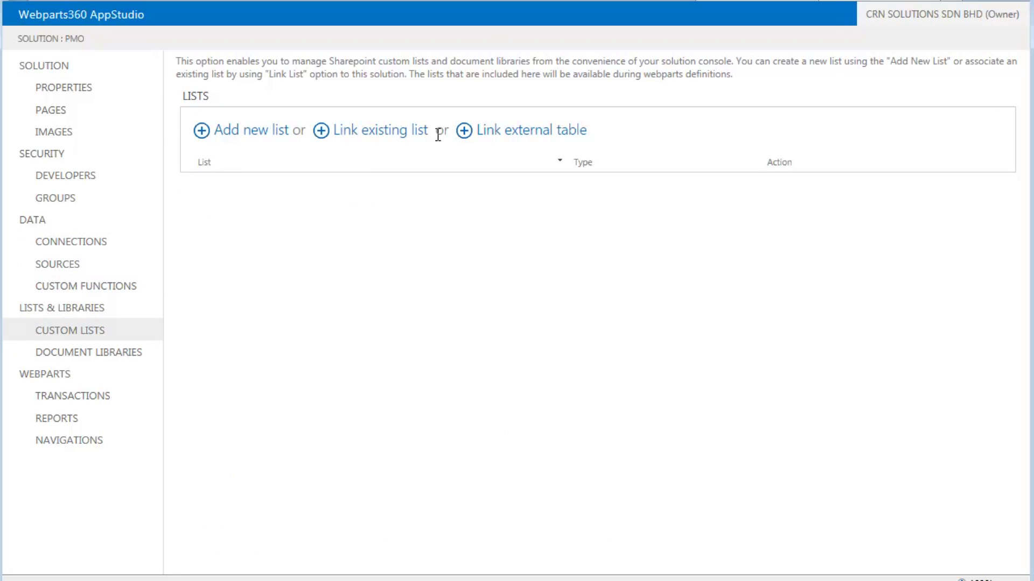
{"action": "left_click", "coordinate": [360, 131]}
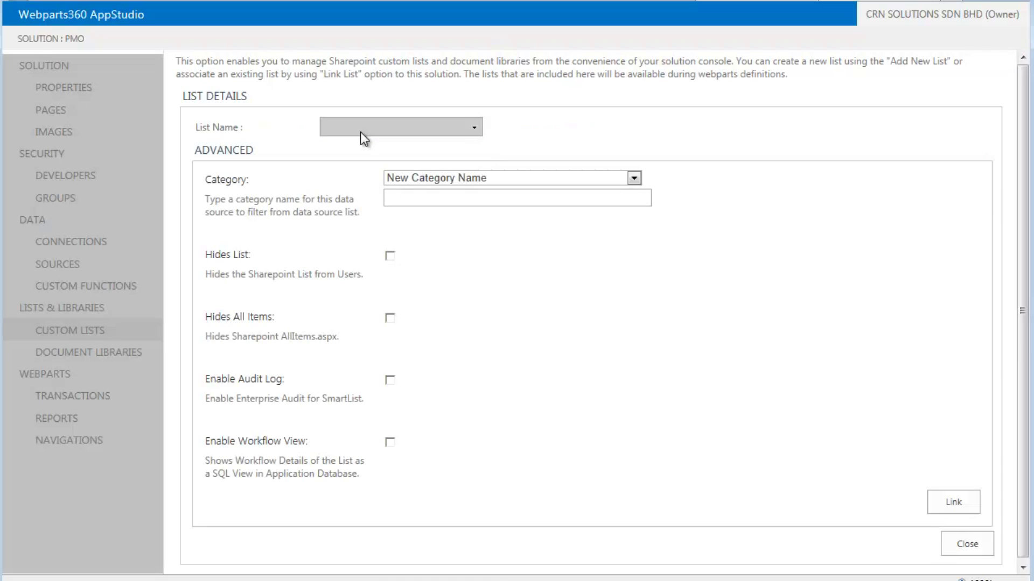
{"action": "left_click", "coordinate": [474, 127]}
{"action": "left_click", "coordinate": [330, 170]}
{"action": "left_click", "coordinate": [330, 192]}
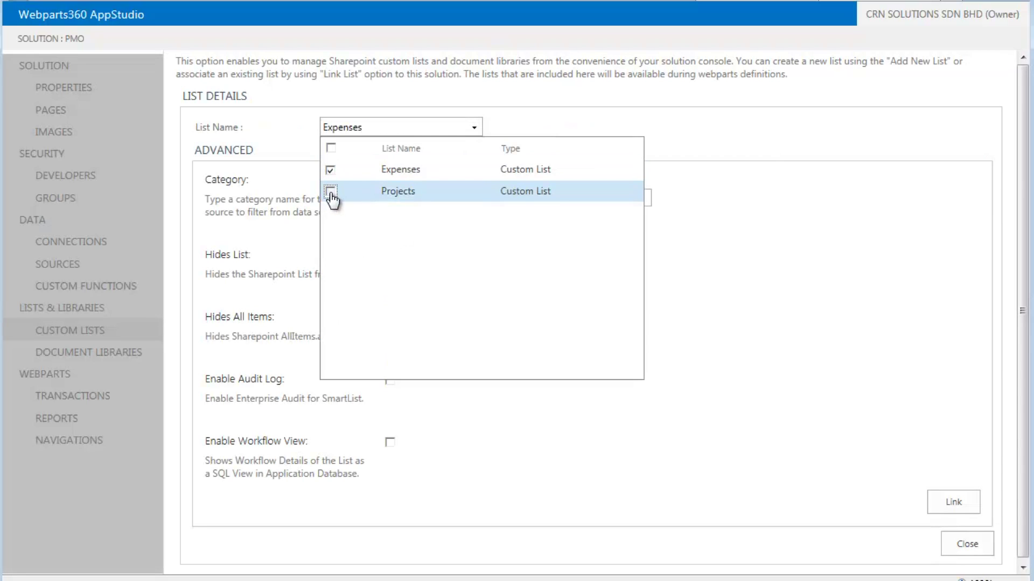
{"action": "left_click", "coordinate": [953, 502]}
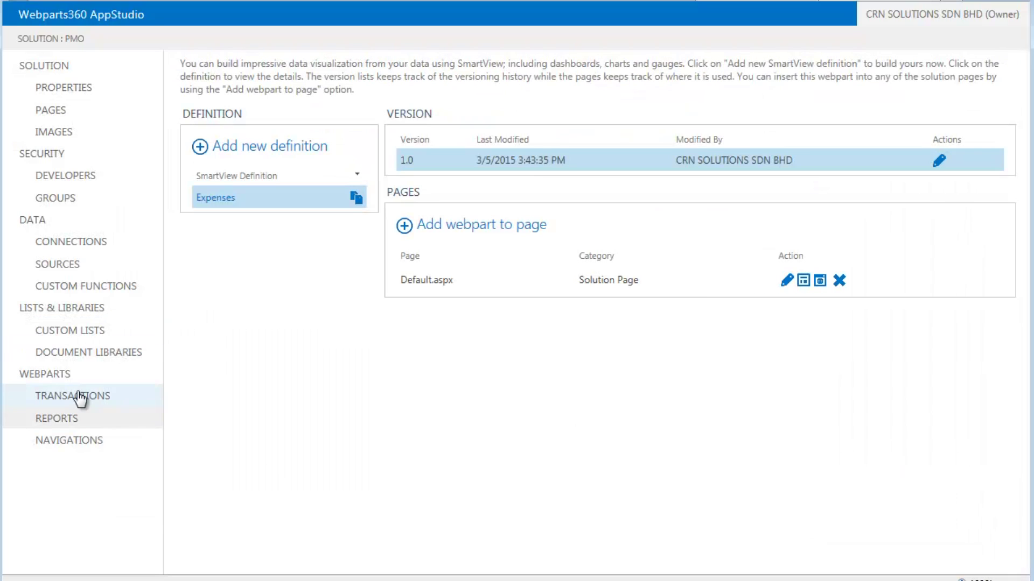
{"action": "left_click", "coordinate": [78, 396]}
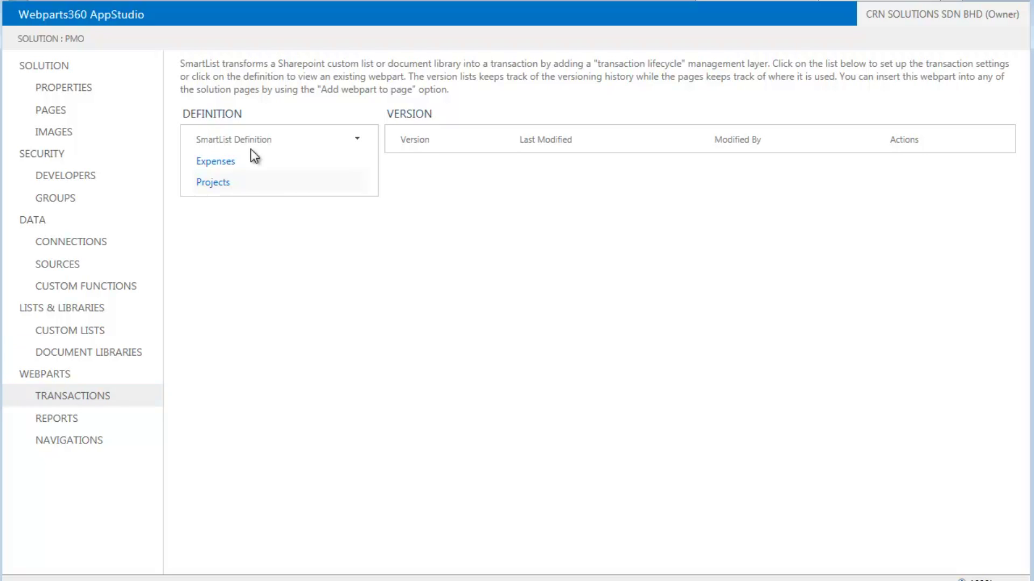
Open the Expenses transaction's visual workflow and rename Stage 1 to 'Submit'
{"action": "left_click", "coordinate": [217, 163]}
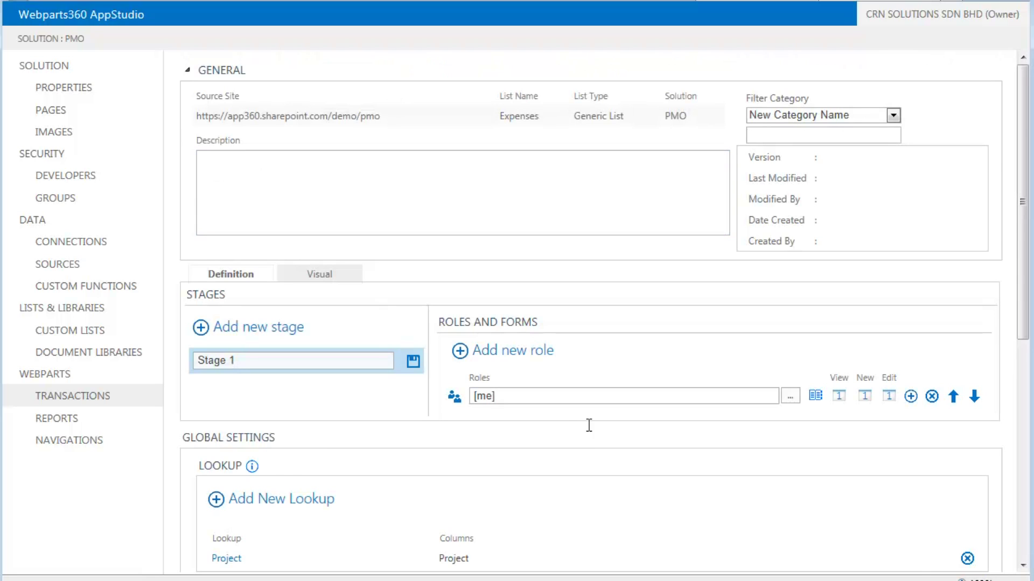
{"action": "left_click", "coordinate": [336, 268]}
{"action": "left_click_drag", "start_coordinate": [340, 97], "coordinate": [346, 115]}
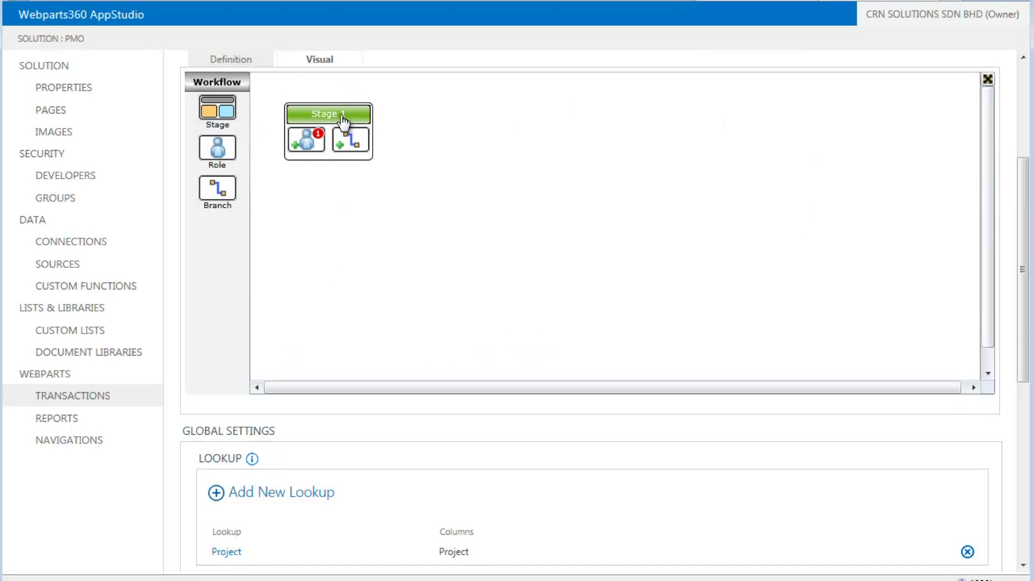
{"action": "left_click", "coordinate": [343, 115]}
{"action": "type", "text": "Submit"}
{"action": "key", "text": "Return"}
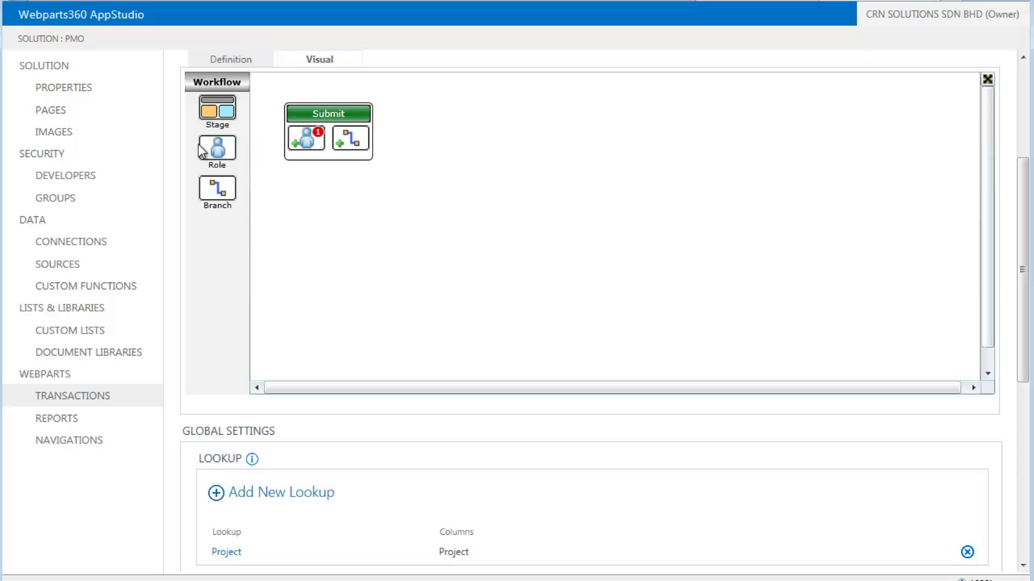
Add two more stages named 'PM Approve' and 'Completed'
{"action": "left_click_drag", "start_coordinate": [228, 116], "coordinate": [528, 213]}
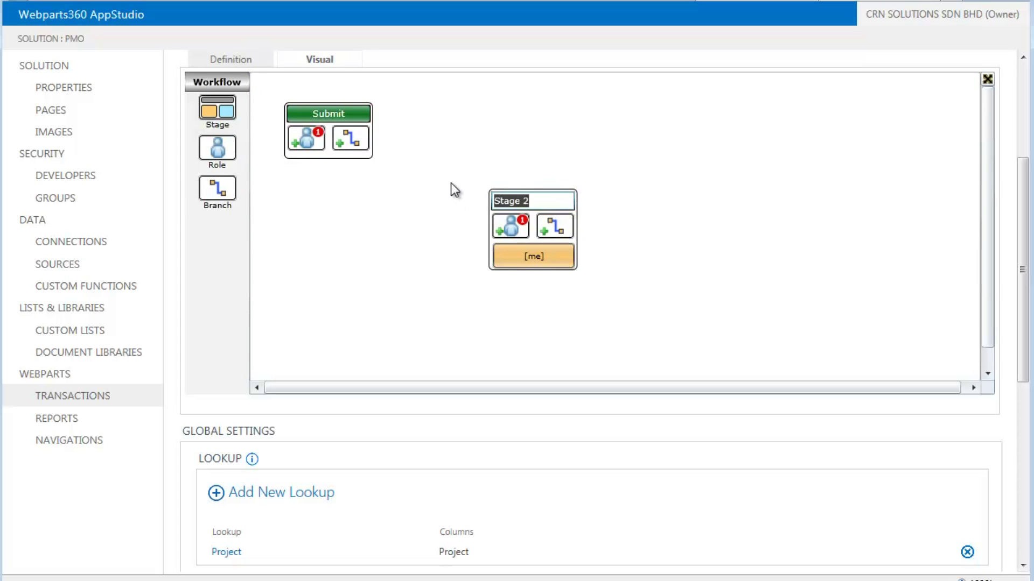
{"action": "type", "text": "PM Approve"}
{"action": "key", "text": "Return"}
{"action": "left_click_drag", "start_coordinate": [218, 110], "coordinate": [724, 299]}
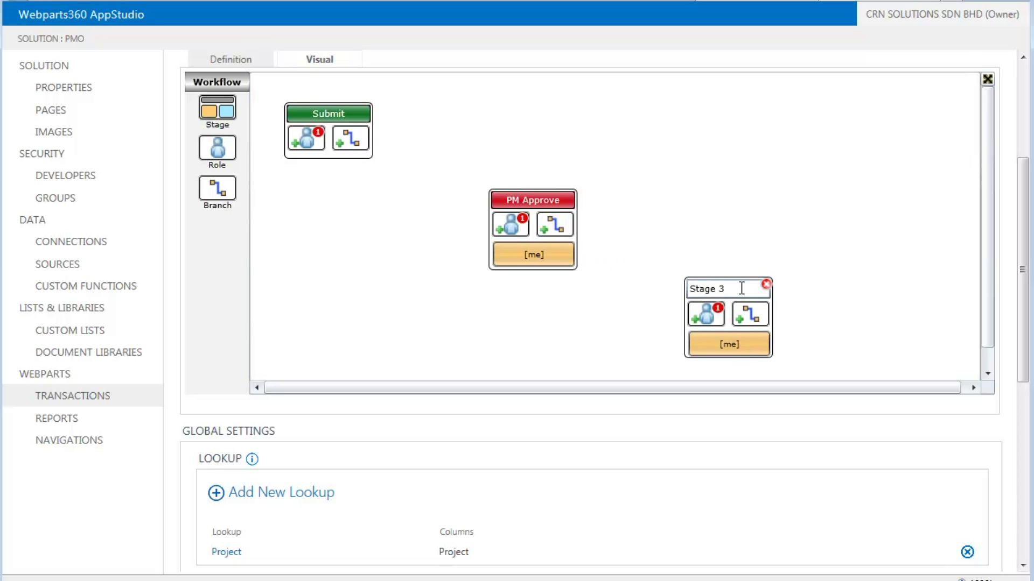
{"action": "type", "text": "Completed"}
{"action": "key", "text": "Return"}
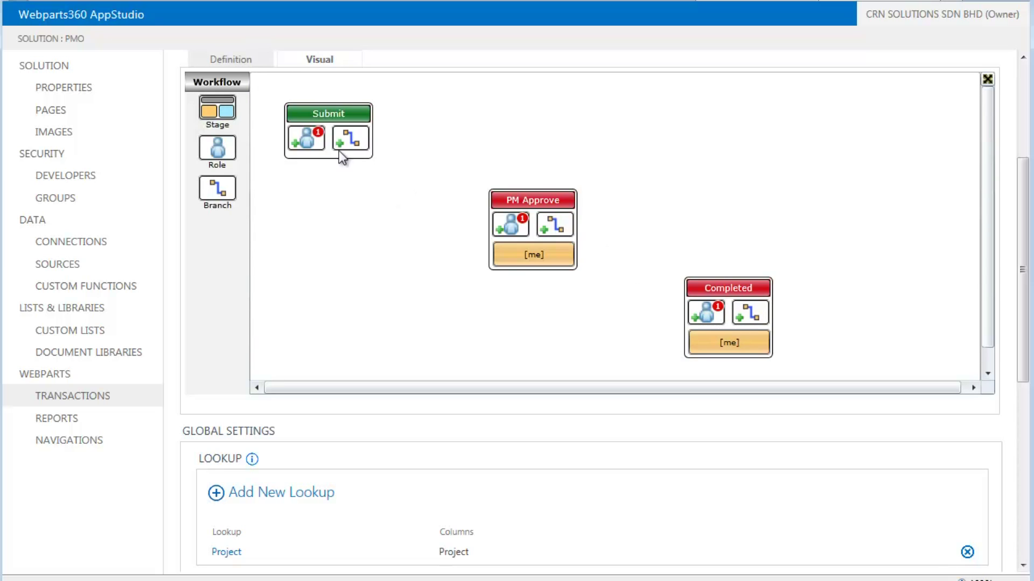
Connect Submit to PM Approve, and PM Approve to Completed
{"action": "left_click", "coordinate": [336, 145]}
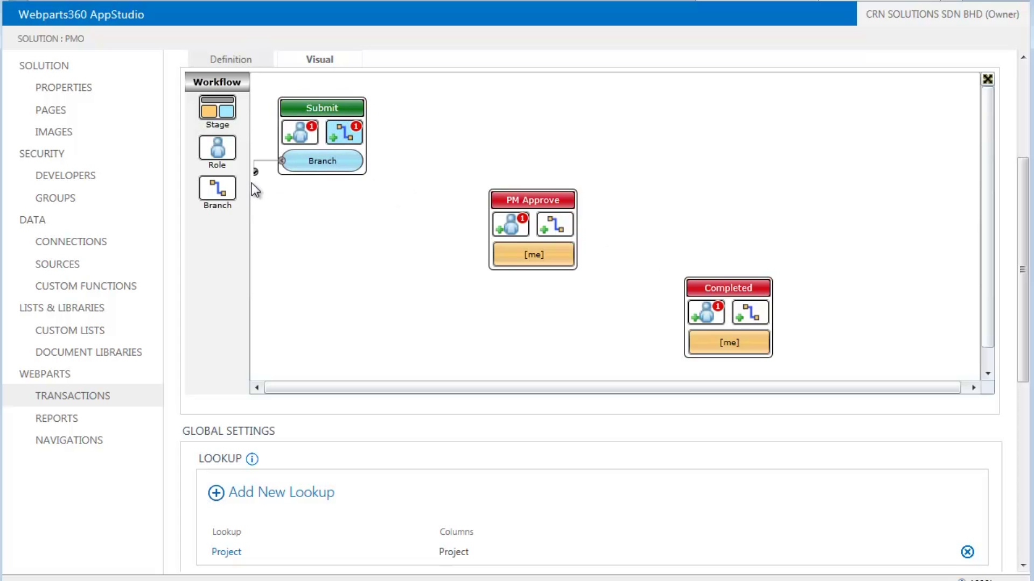
{"action": "left_click_drag", "start_coordinate": [256, 172], "coordinate": [559, 251]}
{"action": "left_click", "coordinate": [545, 237]}
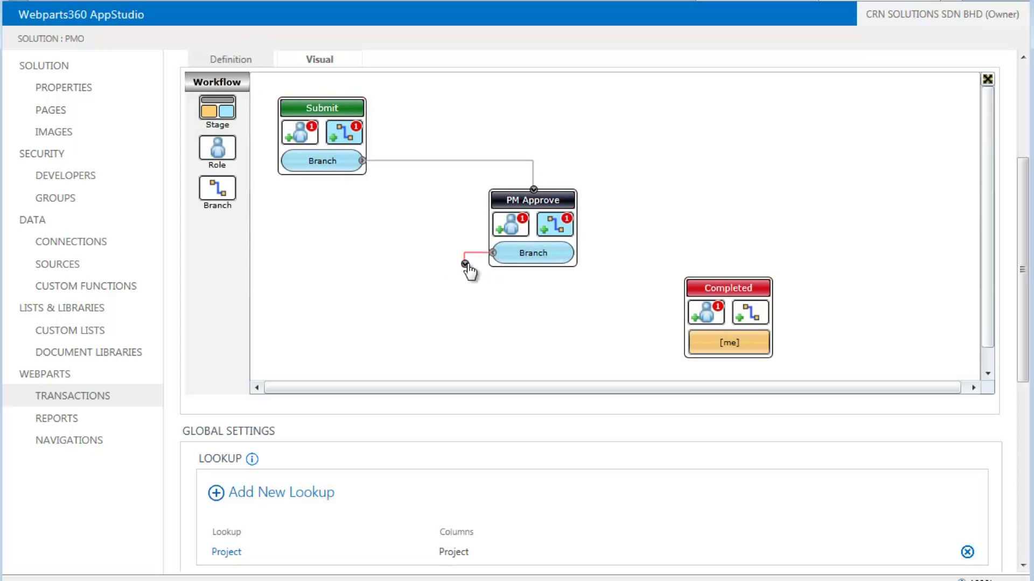
{"action": "left_click_drag", "start_coordinate": [465, 273], "coordinate": [710, 302]}
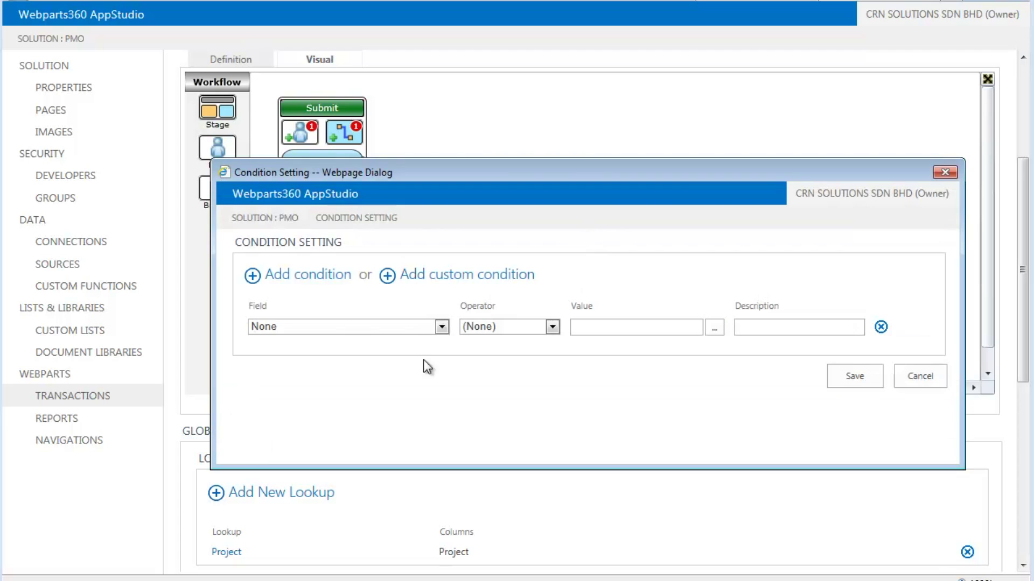
Set the Completed branch condition to Status Equal Approved, described as 'If Approved'
{"action": "left_click", "coordinate": [442, 326]}
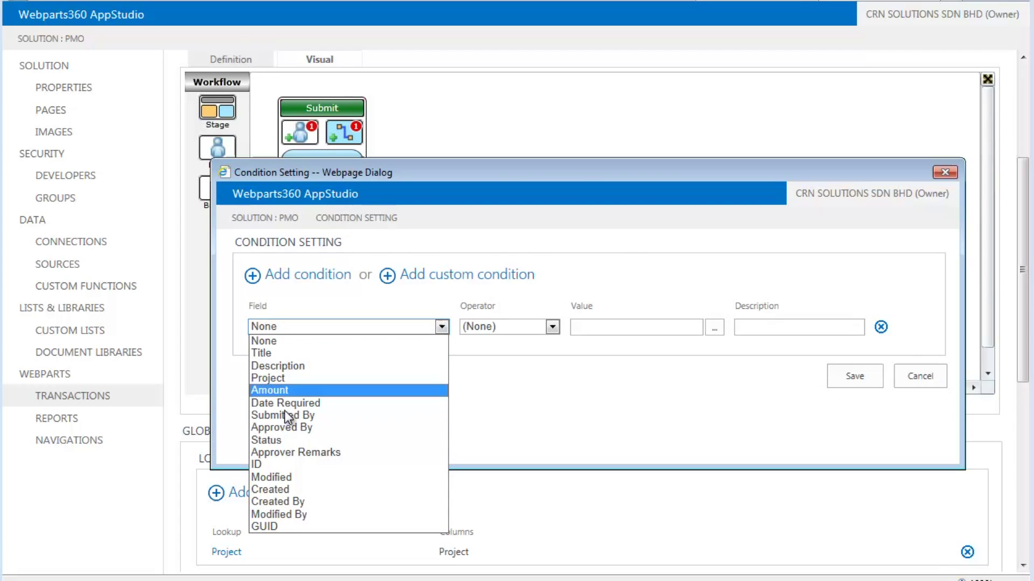
{"action": "left_click", "coordinate": [294, 440]}
{"action": "left_click", "coordinate": [552, 327]}
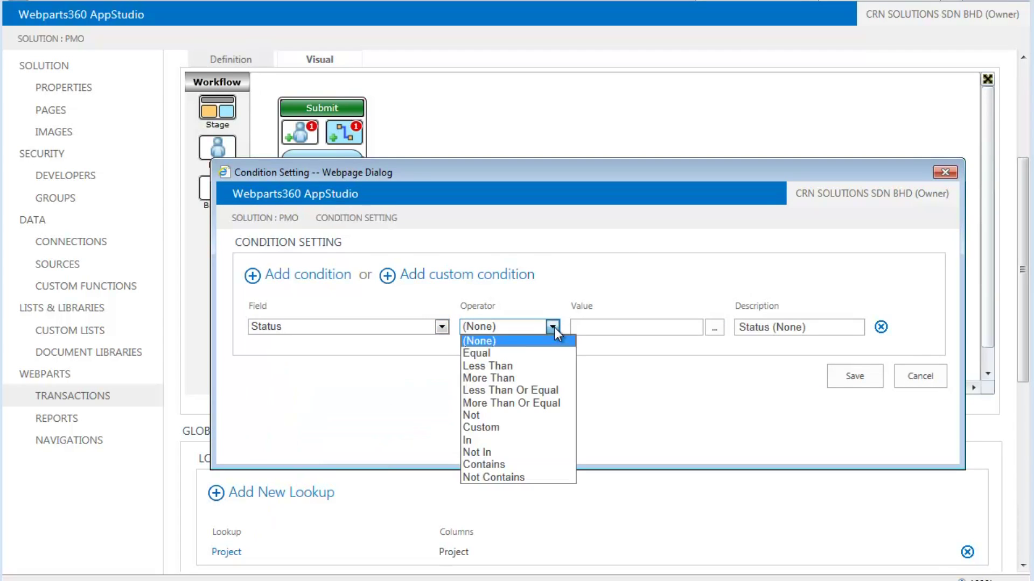
{"action": "left_click", "coordinate": [520, 352]}
{"action": "left_click", "coordinate": [596, 333]}
{"action": "left_click", "coordinate": [597, 353]}
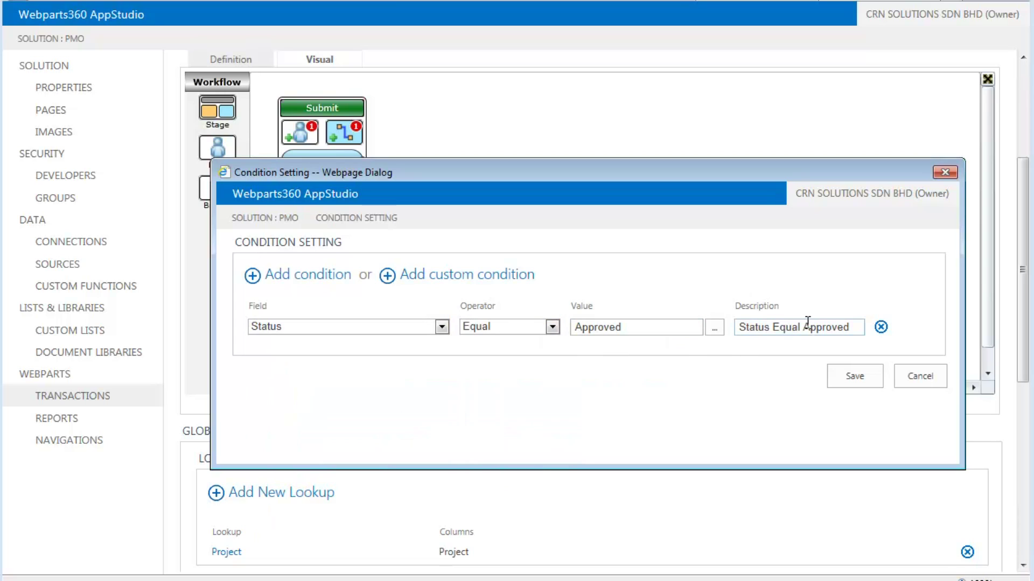
{"action": "left_click_drag", "start_coordinate": [807, 323], "coordinate": [538, 327]}
{"action": "type", "text": "If"}
{"action": "left_click", "coordinate": [853, 376]}
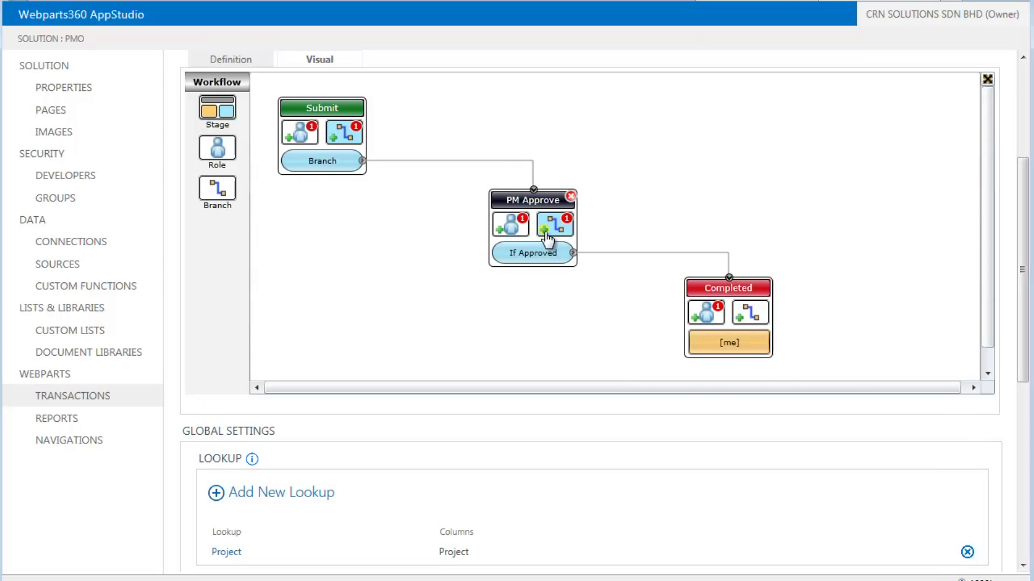
Add a PM Approve branch back to Submit with condition Status Equal Rejected ('If Rejected')
{"action": "left_click", "coordinate": [551, 228]}
{"action": "left_click_drag", "start_coordinate": [465, 288], "coordinate": [312, 129]}
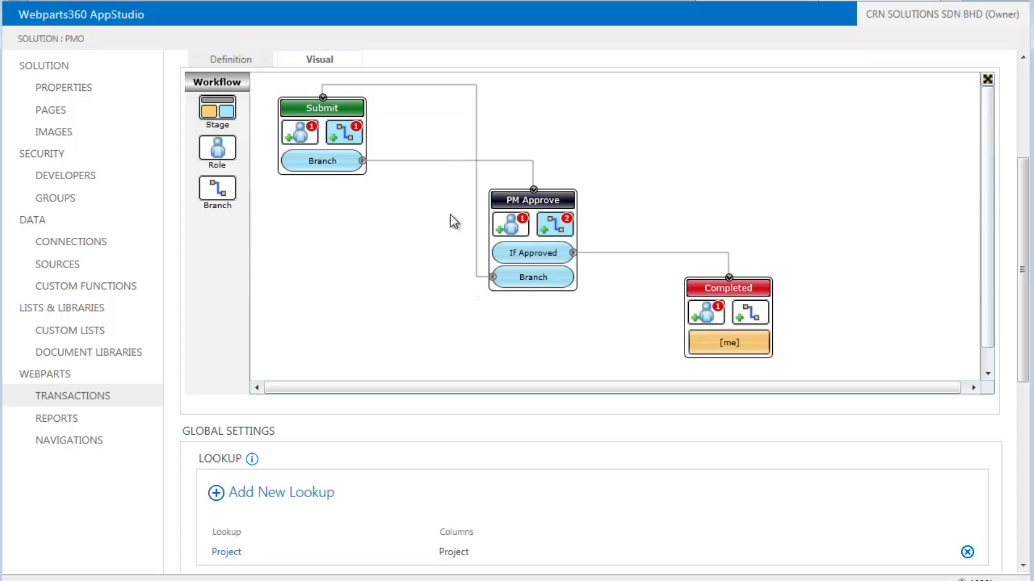
{"action": "left_click", "coordinate": [558, 274]}
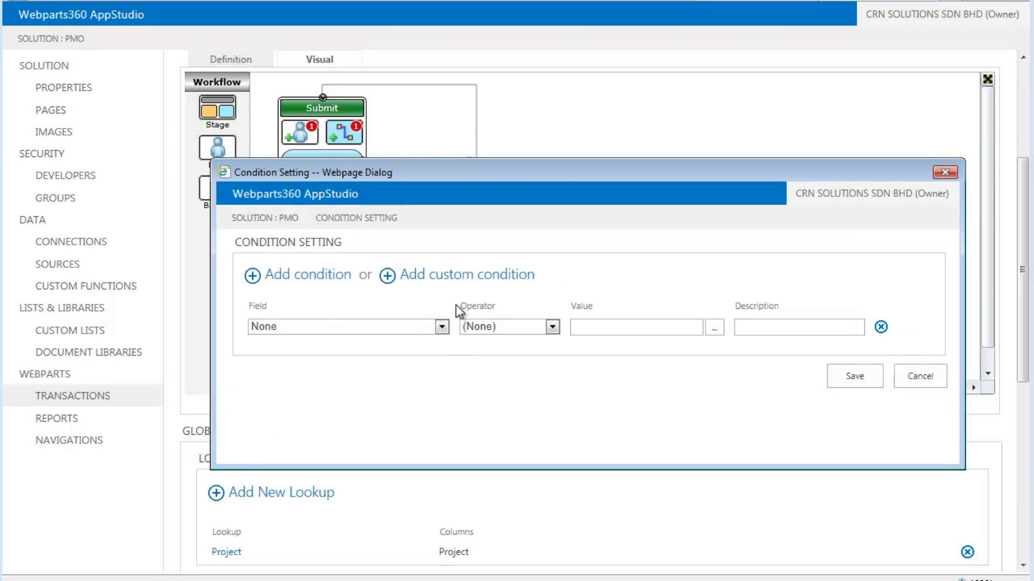
{"action": "left_click", "coordinate": [442, 327]}
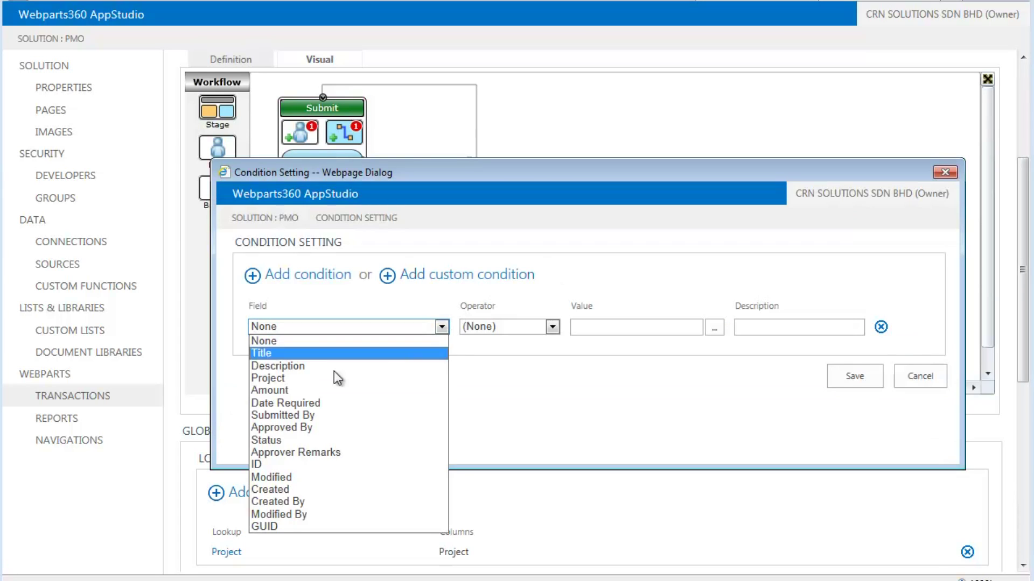
{"action": "left_click", "coordinate": [292, 440]}
{"action": "left_click", "coordinate": [552, 328]}
{"action": "left_click", "coordinate": [523, 353]}
{"action": "left_click", "coordinate": [603, 327]}
{"action": "left_click", "coordinate": [598, 369]}
{"action": "left_click", "coordinate": [801, 326]}
{"action": "left_click_drag", "start_coordinate": [800, 327], "coordinate": [575, 344]}
{"action": "type", "text": "If Rejected"}
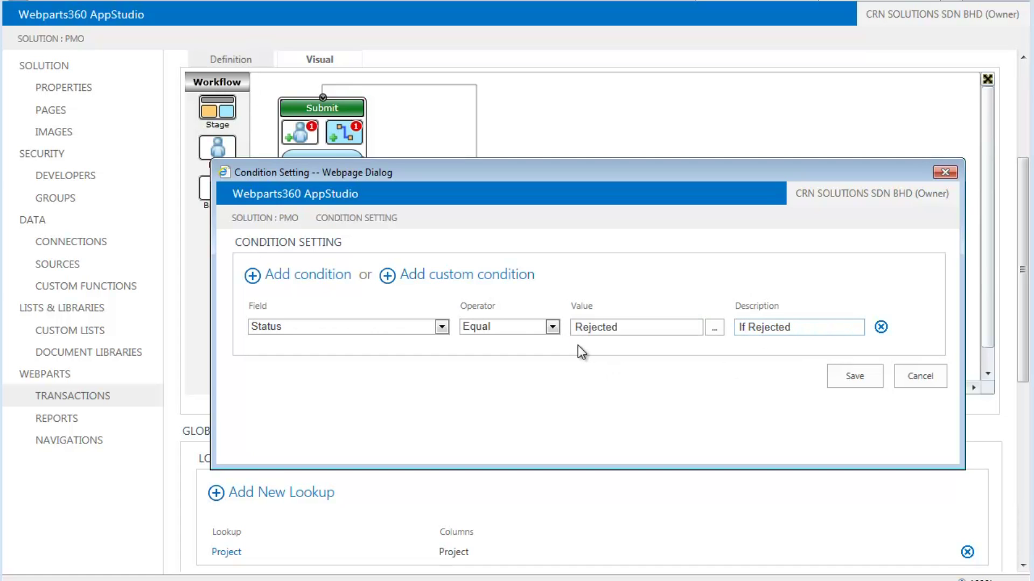
{"action": "left_click", "coordinate": [863, 378]}
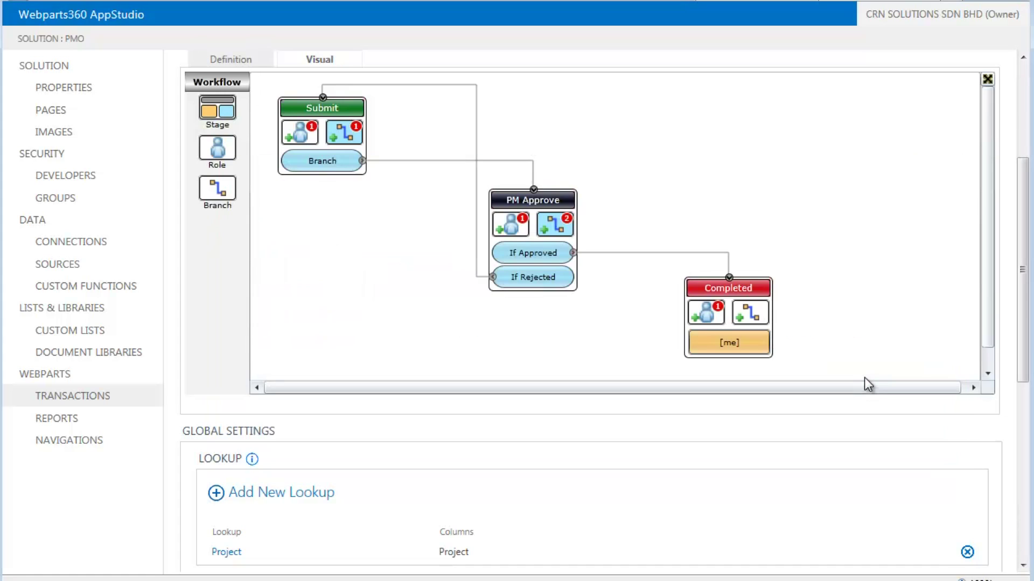
Nudge the Submit stage slightly up and left on the canvas
{"action": "scroll", "coordinate": [815, 309], "scroll_direction": "down", "scroll_amount": 4}
{"action": "scroll", "coordinate": [815, 308], "scroll_direction": "up", "scroll_amount": 4}
{"action": "left_click_drag", "start_coordinate": [329, 112], "coordinate": [322, 110]}
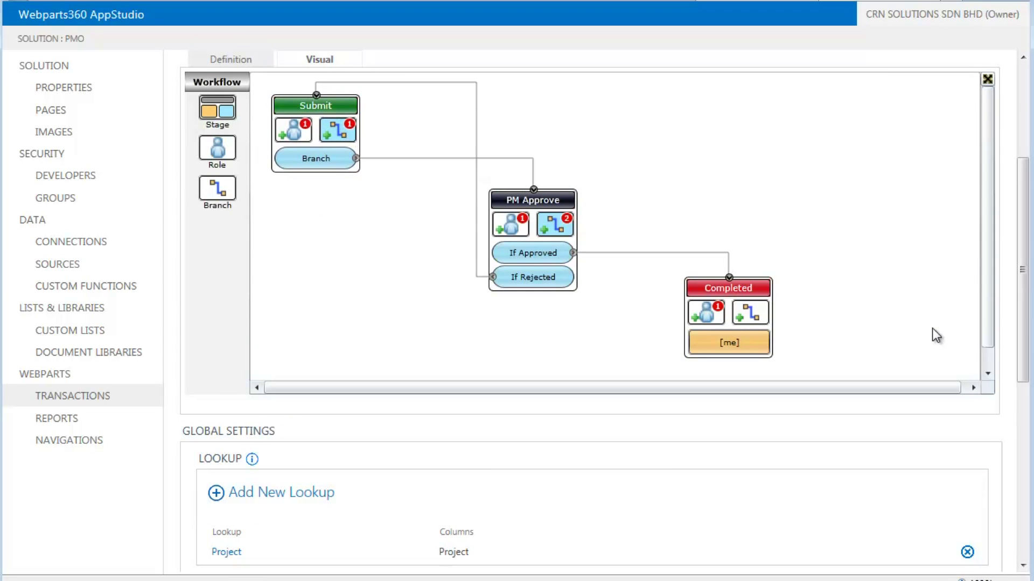
{"action": "scroll", "coordinate": [822, 297], "scroll_direction": "down", "scroll_amount": 2}
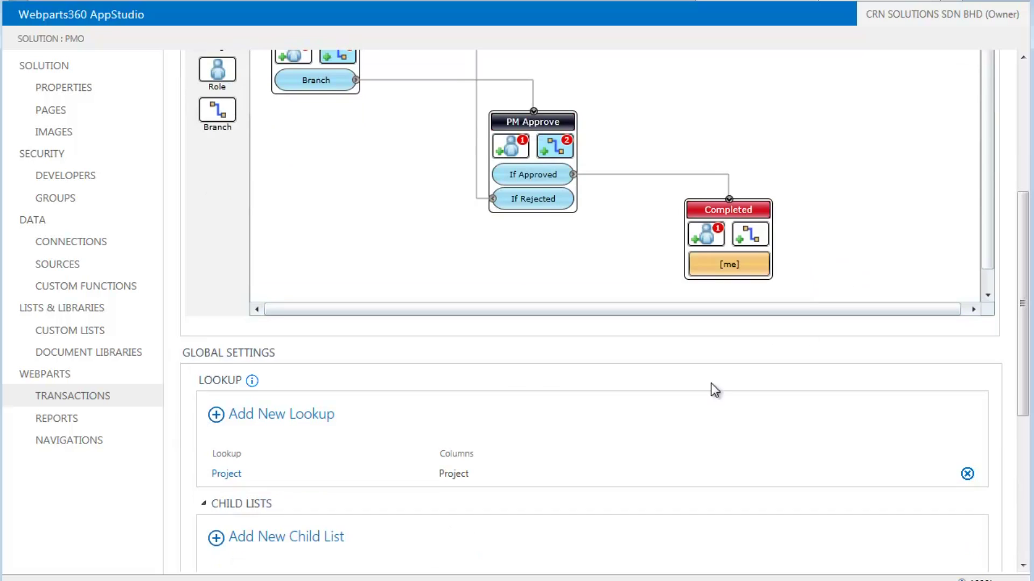
Add a Project lookup return column mapping Projects.Project Manager into Approved By
{"action": "left_click", "coordinate": [230, 479]}
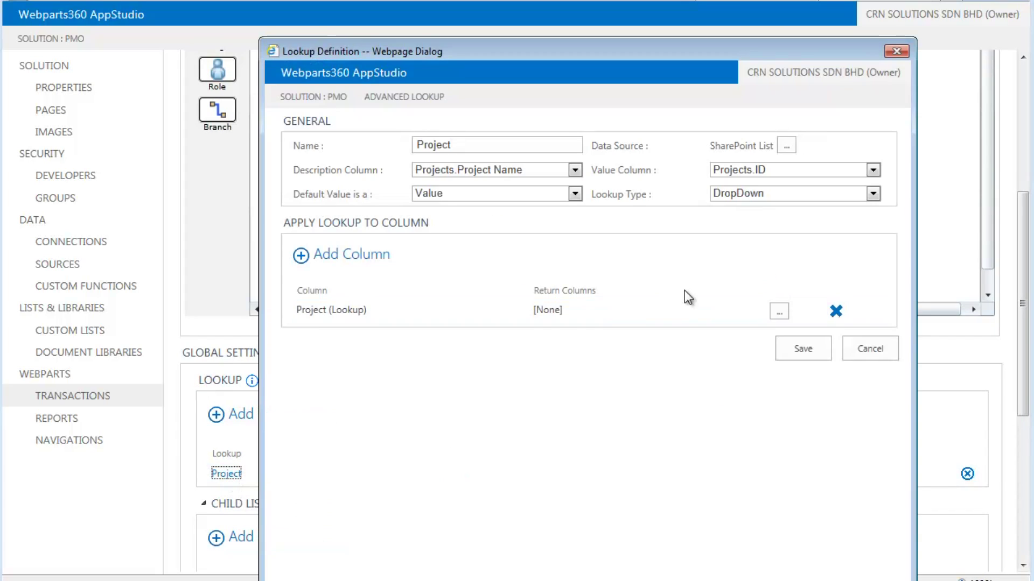
{"action": "left_click", "coordinate": [779, 312]}
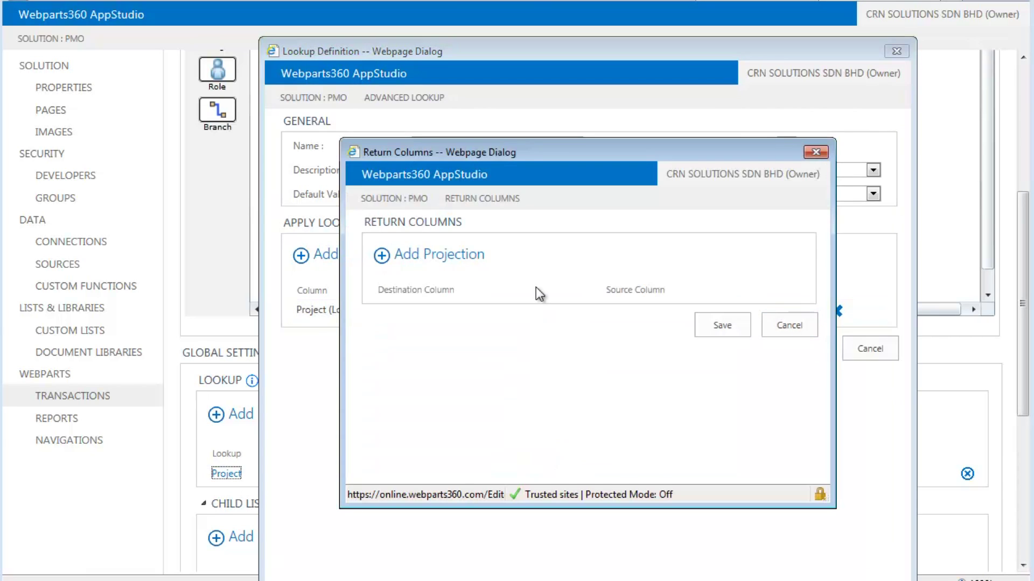
{"action": "left_click", "coordinate": [456, 260]}
{"action": "left_click", "coordinate": [735, 311]}
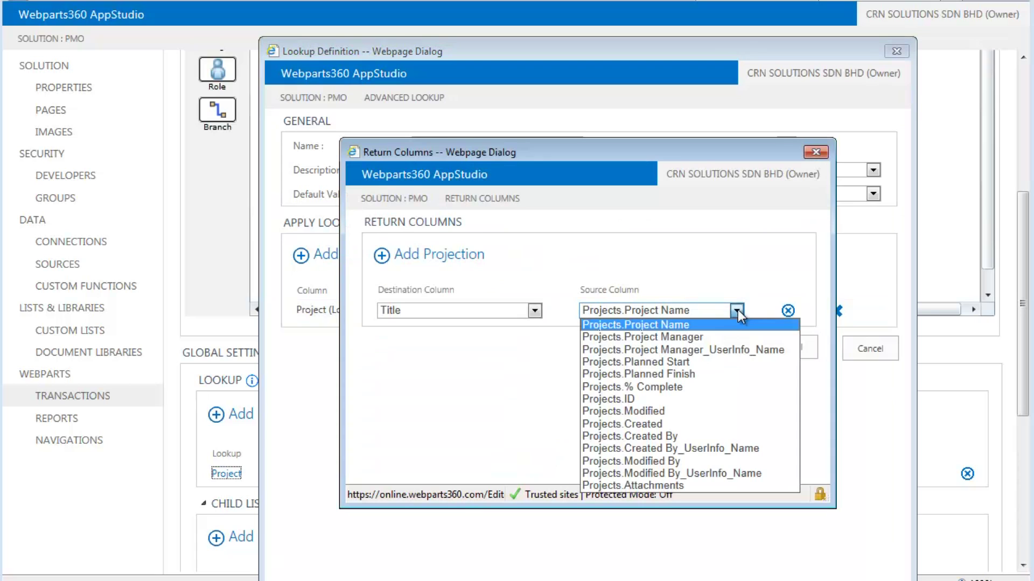
{"action": "left_click", "coordinate": [696, 339]}
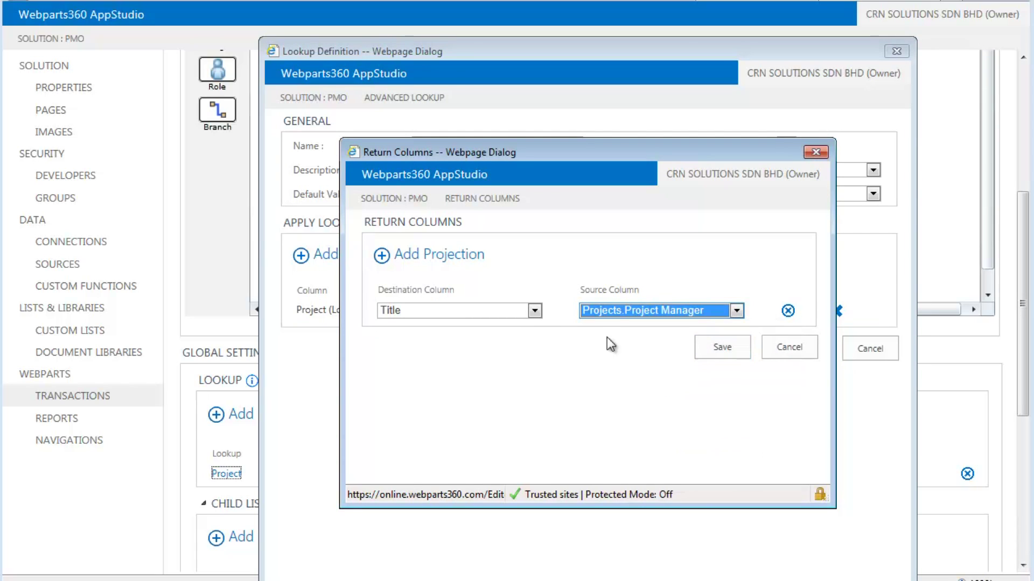
{"action": "left_click", "coordinate": [534, 311]}
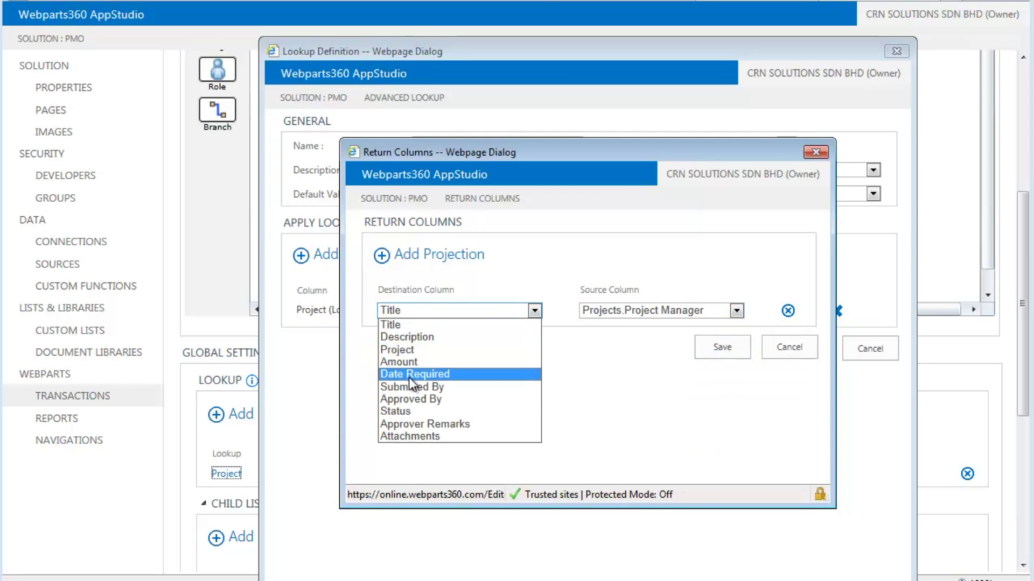
{"action": "left_click", "coordinate": [425, 400]}
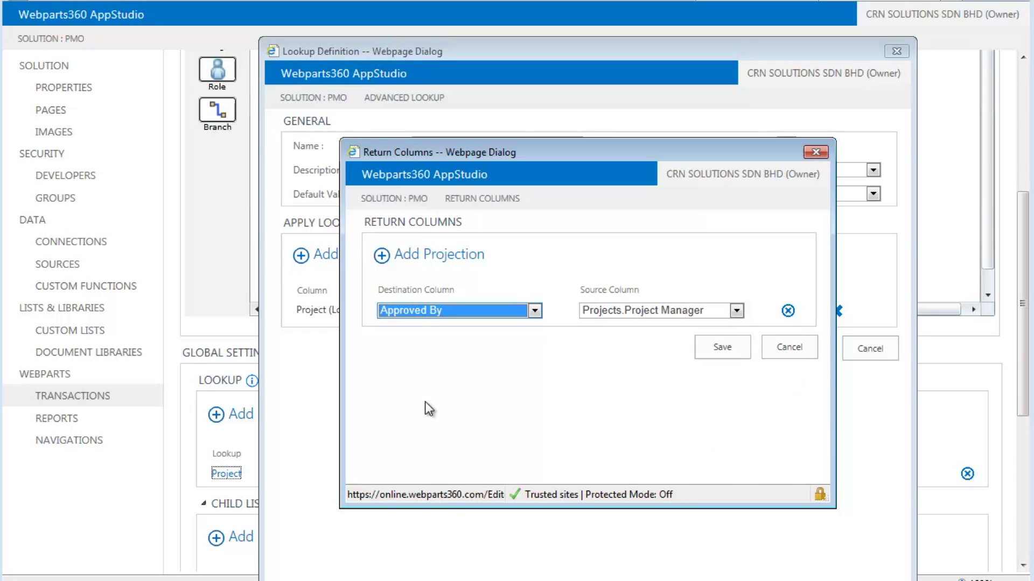
{"action": "left_click", "coordinate": [721, 348]}
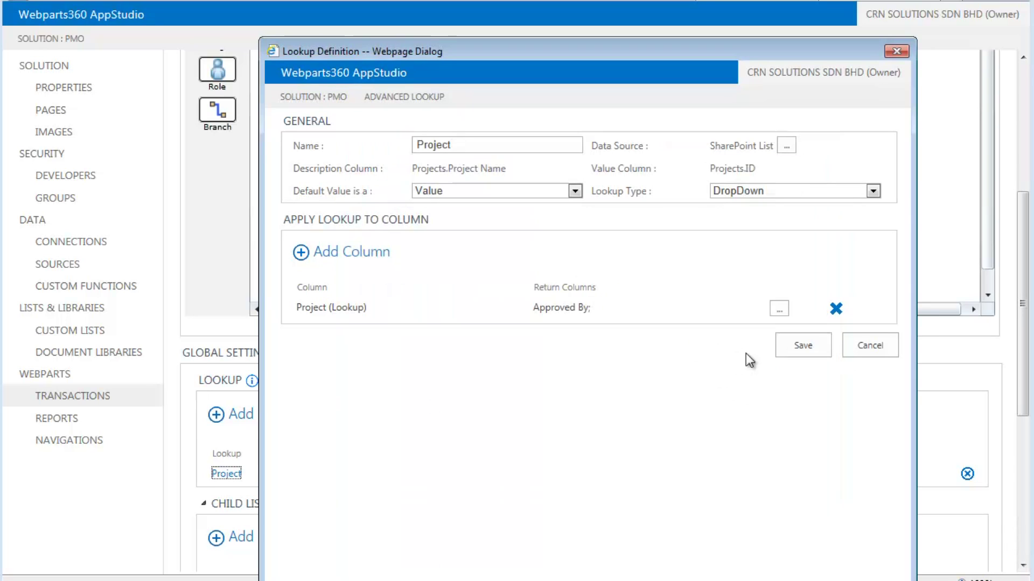
Save the lookup, add a role to Submit, and rename New Form 1 to 'New Expense'
{"action": "left_click", "coordinate": [786, 344]}
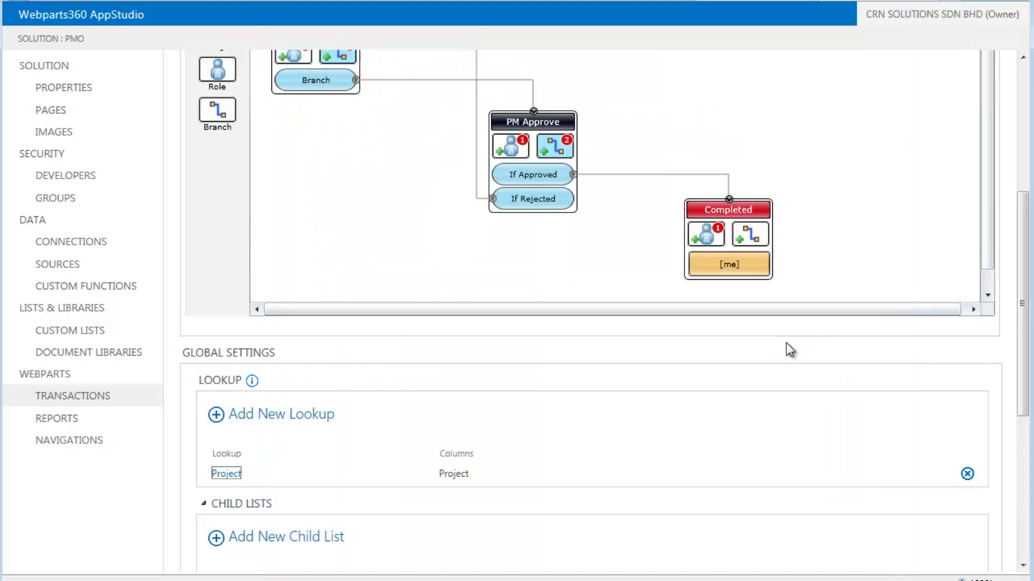
{"action": "scroll", "coordinate": [595, 419], "scroll_direction": "up", "scroll_amount": 5}
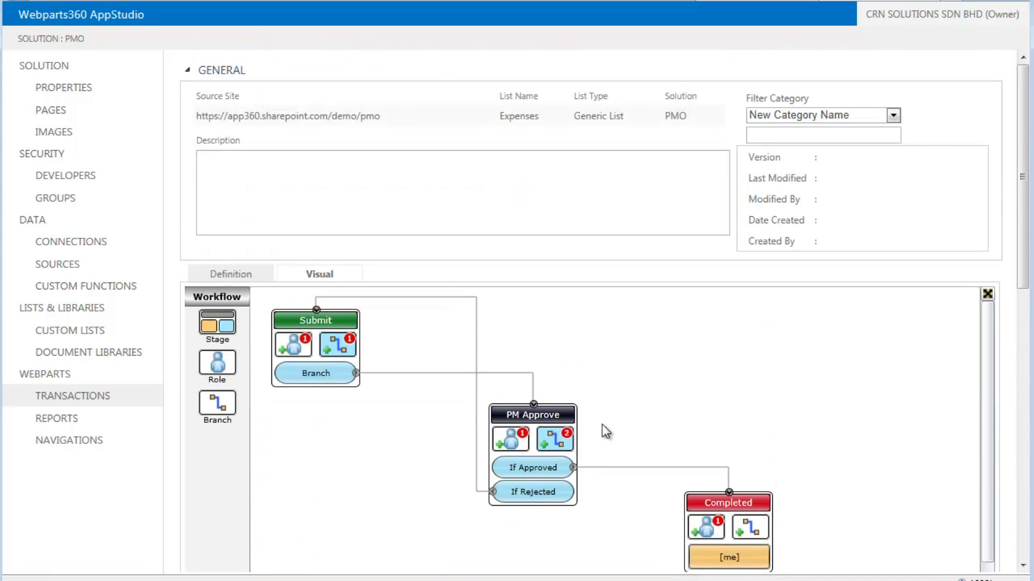
{"action": "left_click", "coordinate": [302, 346]}
{"action": "left_click", "coordinate": [336, 369]}
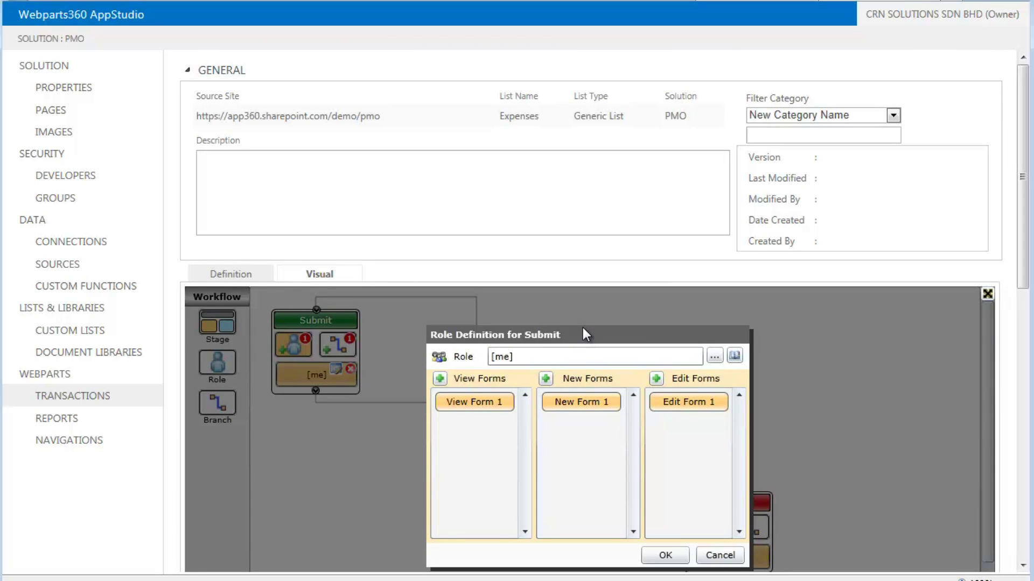
{"action": "mouse_move", "coordinate": [577, 403]}
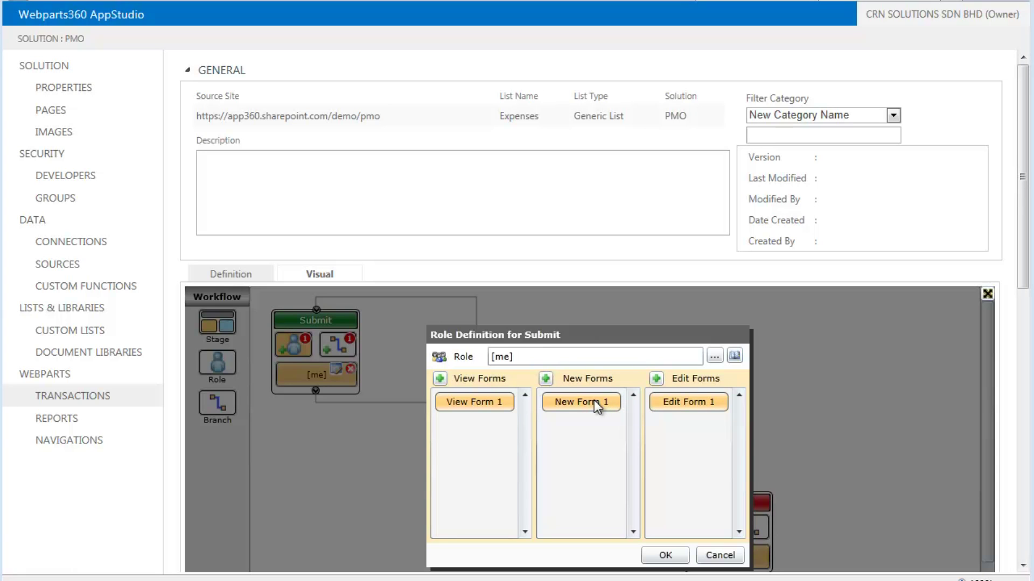
{"action": "left_click", "coordinate": [593, 399]}
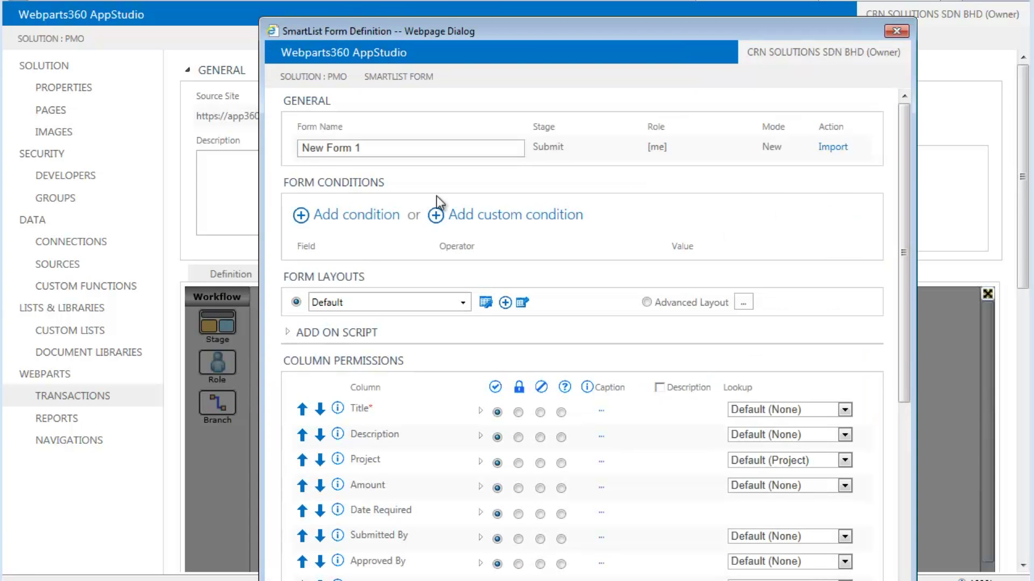
{"action": "left_click_drag", "start_coordinate": [327, 149], "coordinate": [463, 144]}
{"action": "type", "text": "Expense"}
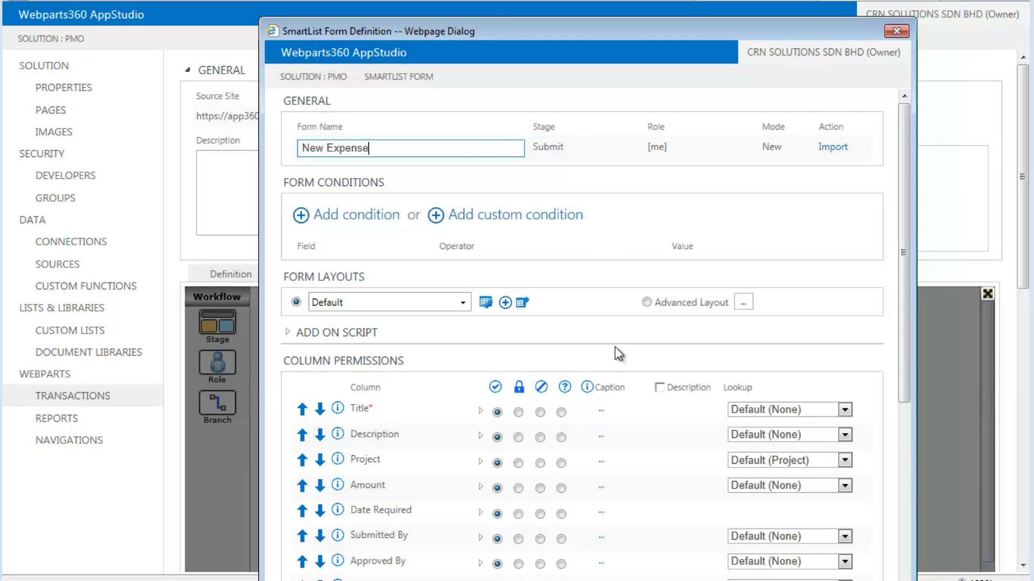
Default Submitted By to [me], lock it and Approved By, hide Status, Approver Remarks, Attachments; save
{"action": "scroll", "coordinate": [618, 343], "scroll_direction": "down", "scroll_amount": 3}
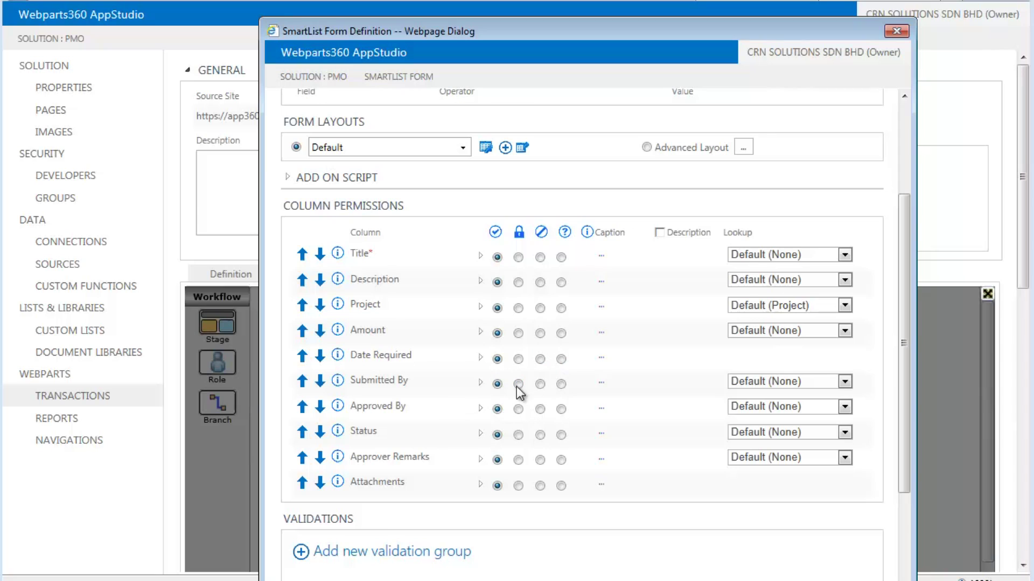
{"action": "left_click", "coordinate": [480, 384]}
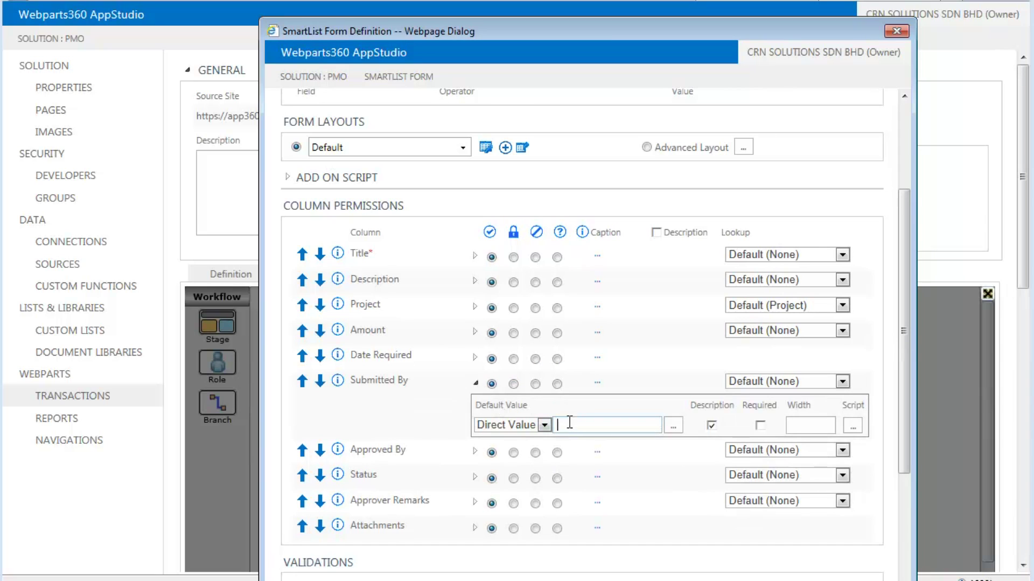
{"action": "left_click", "coordinate": [566, 417]}
{"action": "type", "text": "[me ]"}
{"action": "left_click", "coordinate": [513, 384]}
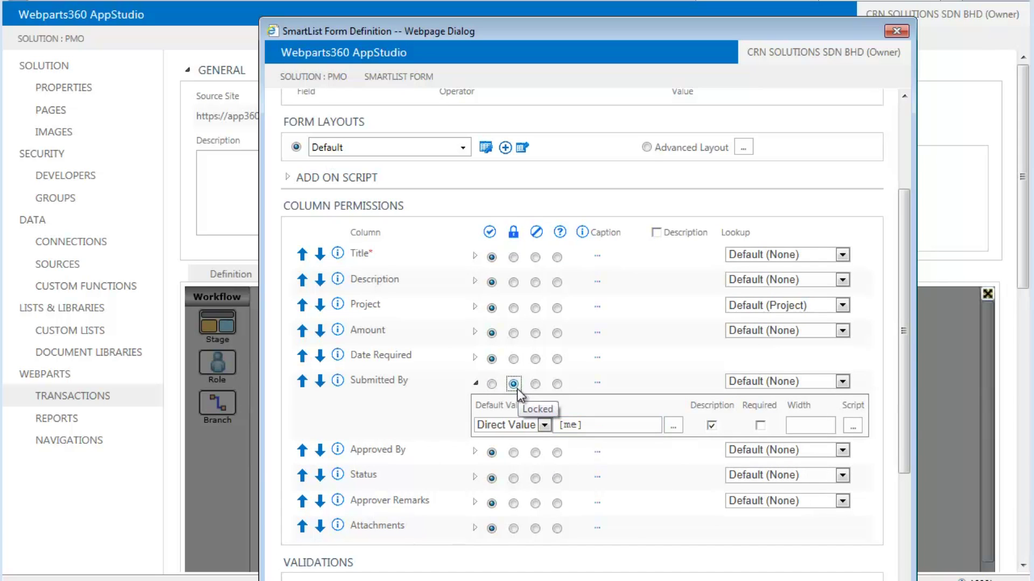
{"action": "left_click", "coordinate": [513, 452]}
{"action": "left_click", "coordinate": [535, 478]}
{"action": "left_click", "coordinate": [535, 503]}
{"action": "left_click", "coordinate": [535, 529]}
{"action": "scroll", "coordinate": [618, 502], "scroll_direction": "down", "scroll_amount": 6}
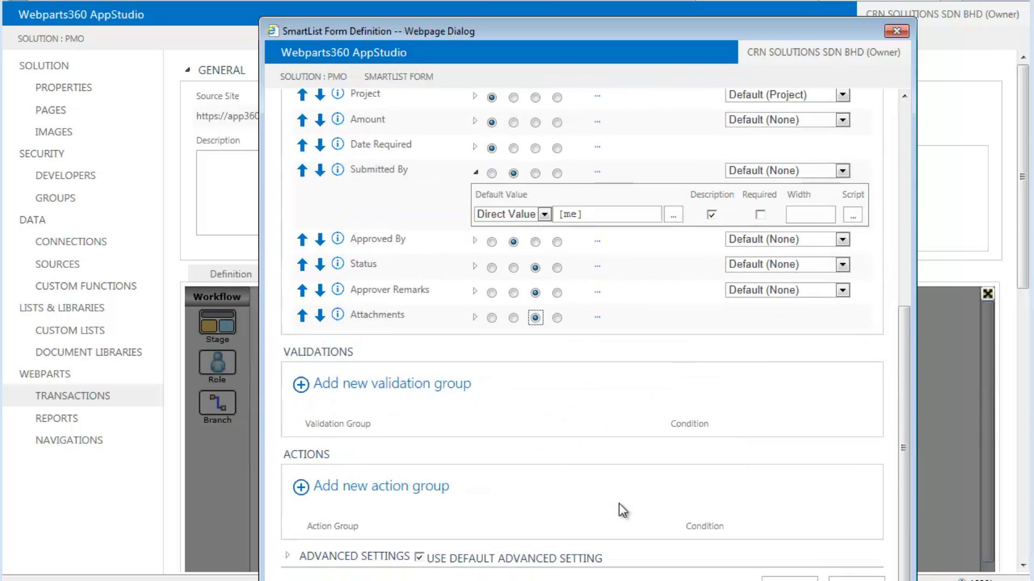
{"action": "left_click", "coordinate": [787, 578]}
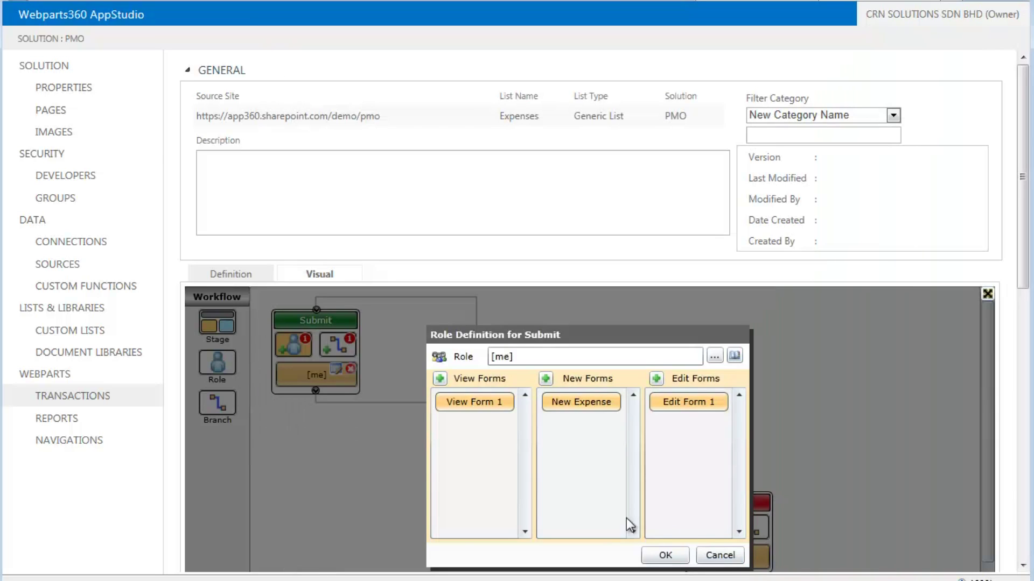
Close the Submit role and rename PM Approve's edit form to 'Approve'
{"action": "left_click", "coordinate": [665, 556]}
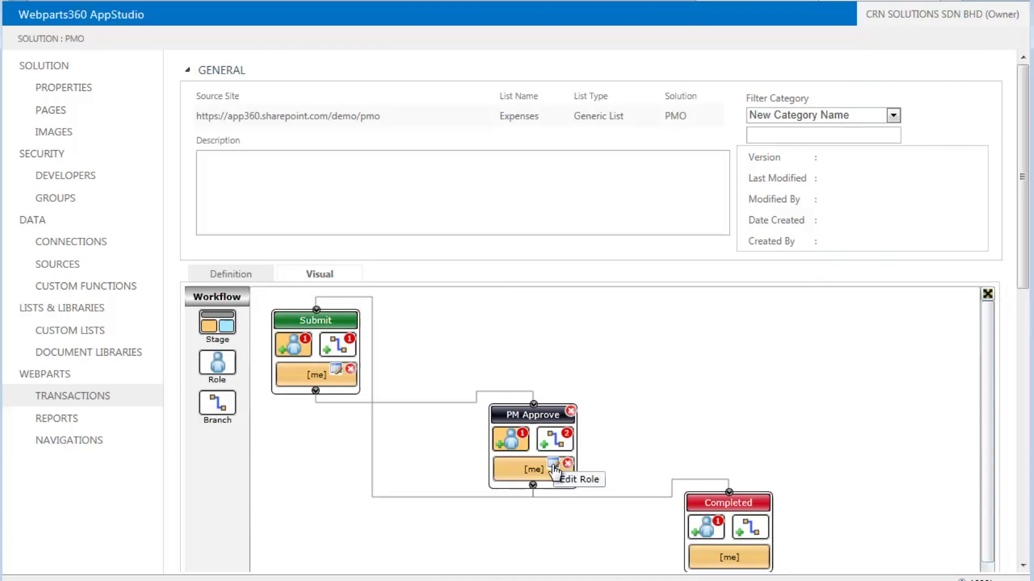
{"action": "left_click", "coordinate": [551, 464]}
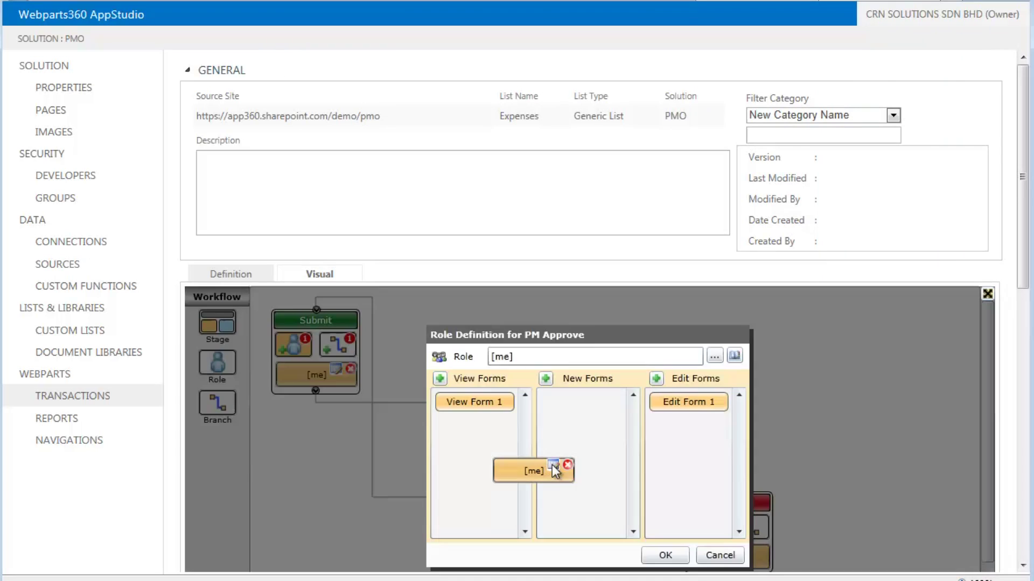
{"action": "left_click", "coordinate": [708, 398]}
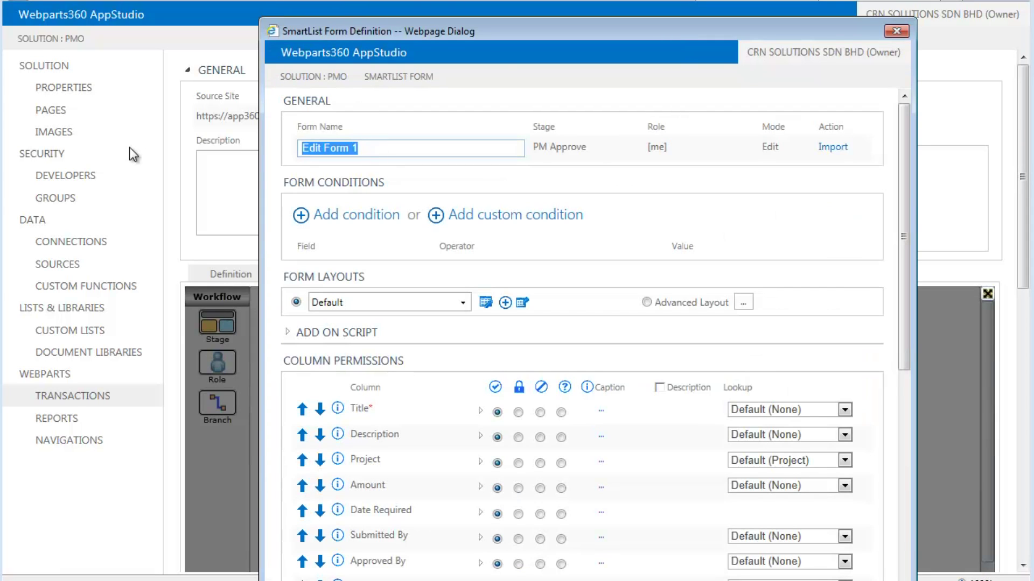
{"action": "type", "text": "Approve"}
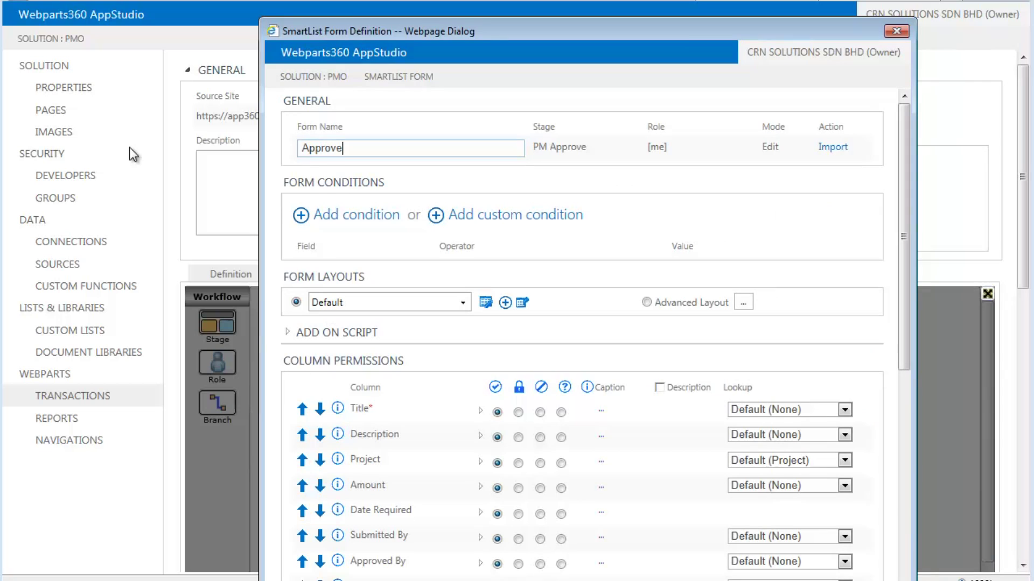
Lock Title, Description, Project, Amount, Date Required, Submitted By, Approved By; hide Attachments; save
{"action": "scroll", "coordinate": [664, 472], "scroll_direction": "down", "scroll_amount": 5}
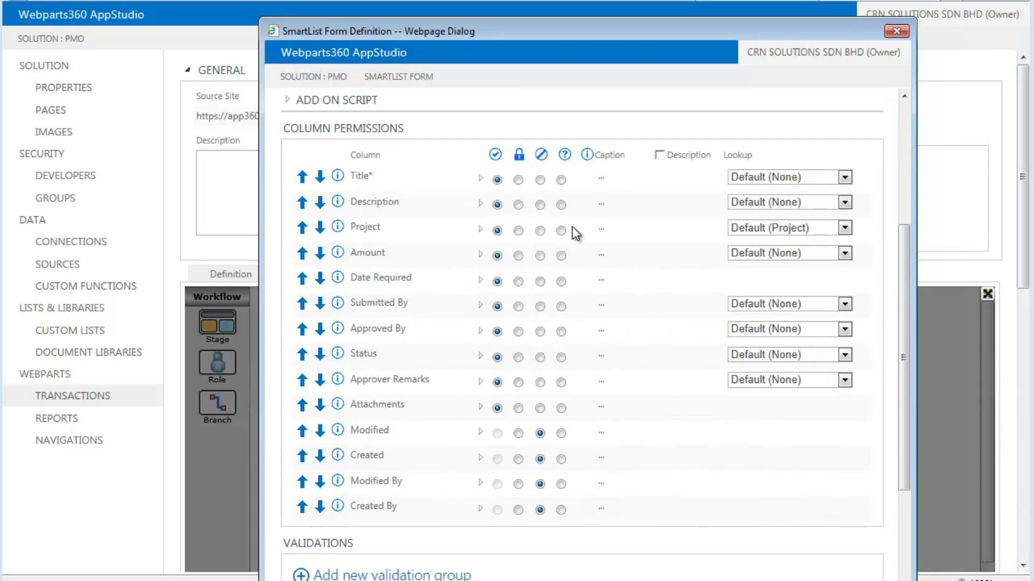
{"action": "left_click", "coordinate": [518, 180]}
{"action": "left_click", "coordinate": [518, 205]}
{"action": "left_click", "coordinate": [518, 231]}
{"action": "left_click", "coordinate": [517, 255]}
{"action": "left_click", "coordinate": [518, 281]}
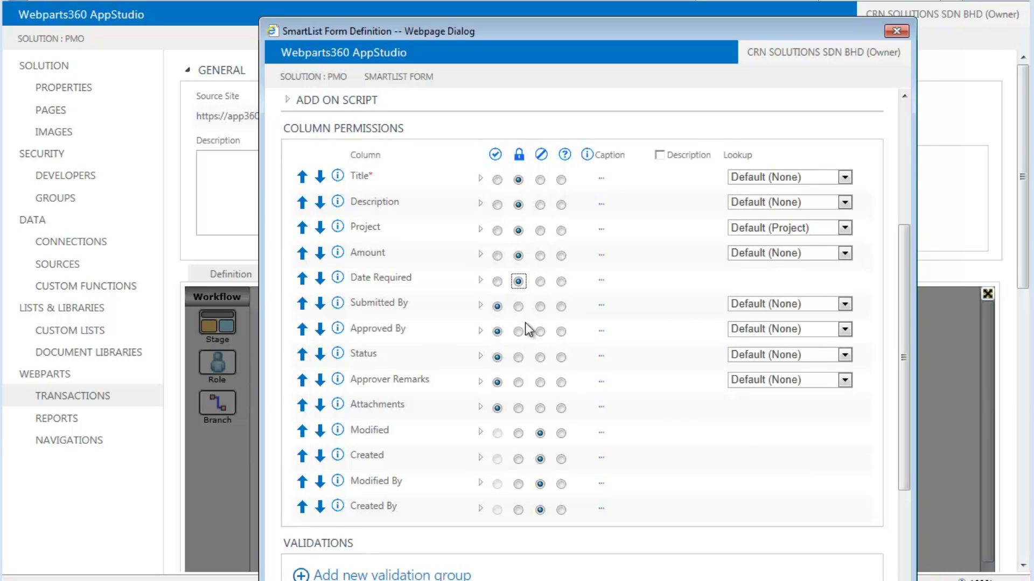
{"action": "left_click", "coordinate": [518, 306]}
{"action": "left_click", "coordinate": [518, 331]}
{"action": "left_click", "coordinate": [540, 408]}
{"action": "scroll", "coordinate": [618, 406], "scroll_direction": "up", "scroll_amount": 4}
{"action": "scroll", "coordinate": [618, 405], "scroll_direction": "down", "scroll_amount": 7}
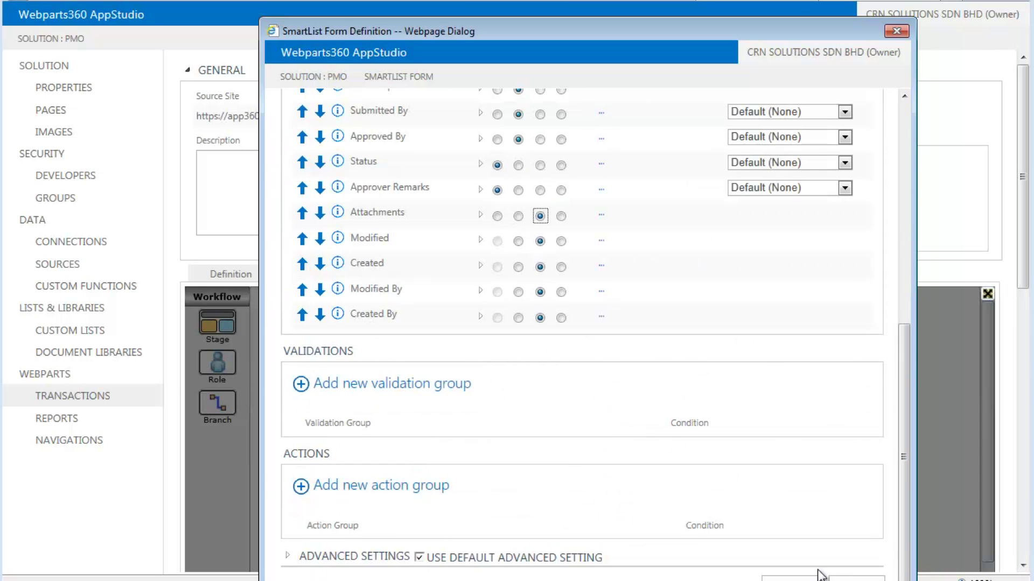
{"action": "left_click", "coordinate": [795, 576]}
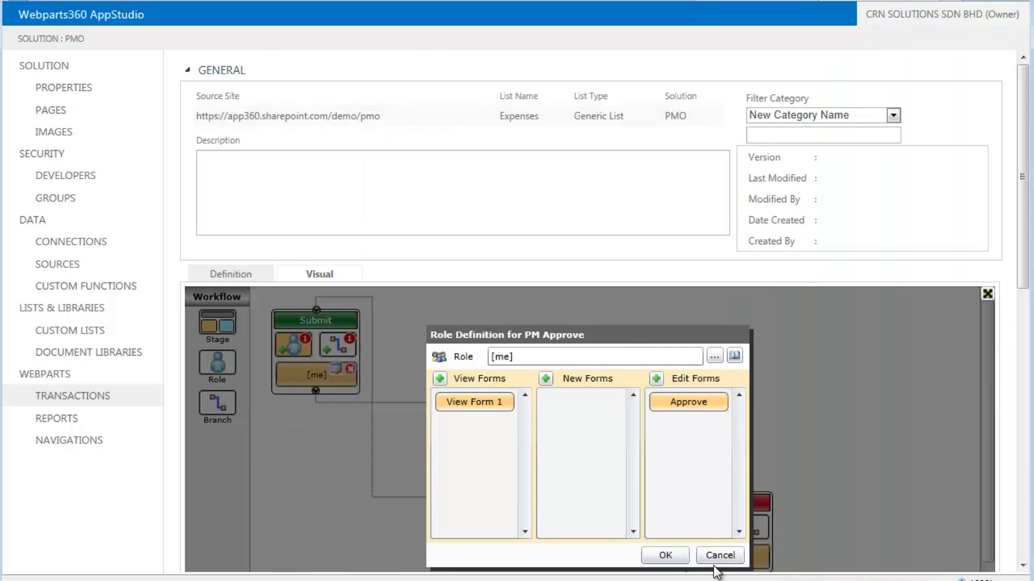
Delete Edit Form 1 from the Completed stage and save the workflow
{"action": "left_click", "coordinate": [664, 557]}
{"action": "scroll", "coordinate": [700, 297], "scroll_direction": "down", "scroll_amount": 5}
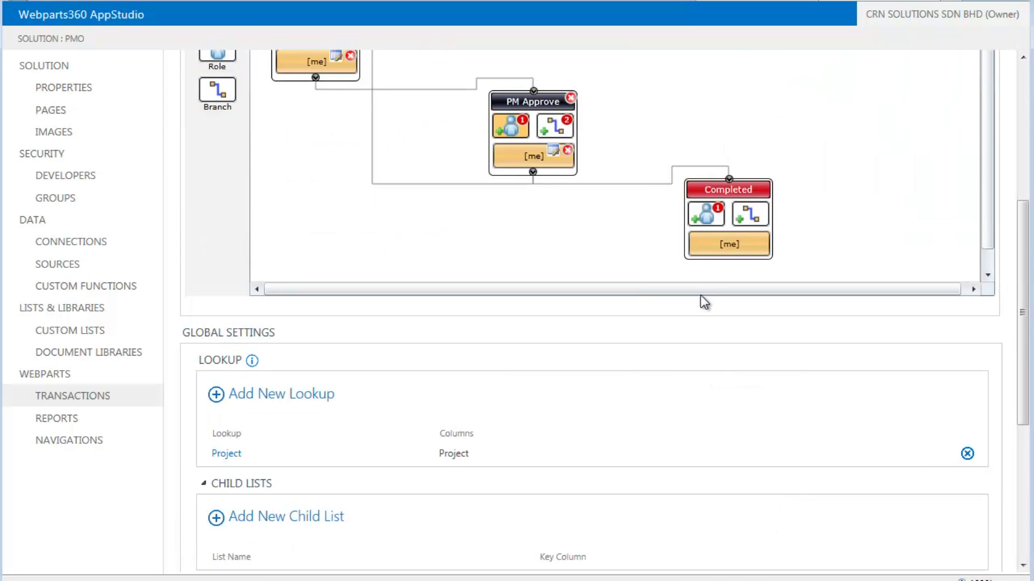
{"action": "left_click", "coordinate": [750, 240]}
{"action": "scroll", "coordinate": [697, 157], "scroll_direction": "up", "scroll_amount": 3}
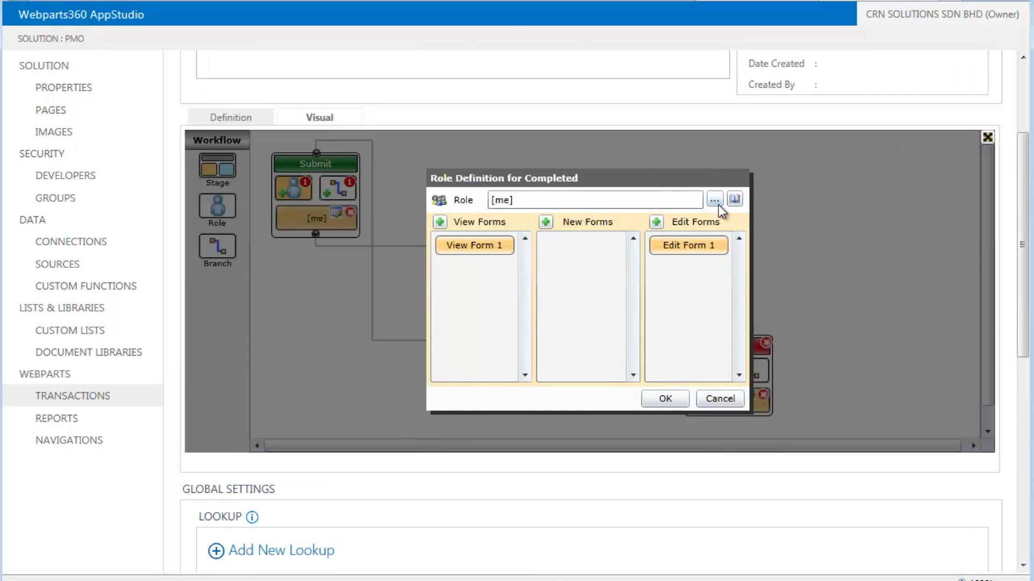
{"action": "left_click", "coordinate": [721, 242]}
{"action": "left_click", "coordinate": [633, 338]}
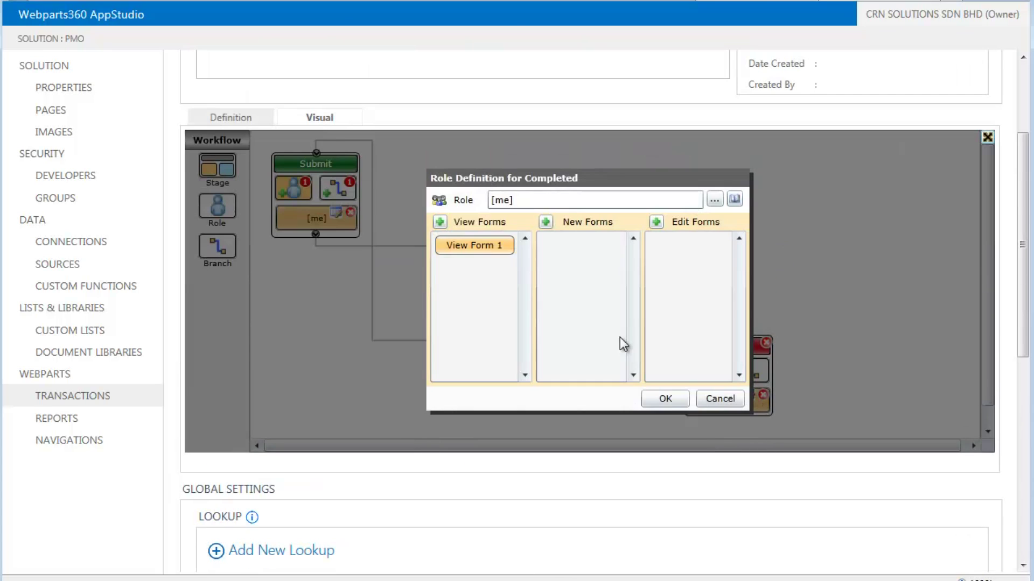
{"action": "left_click", "coordinate": [667, 401]}
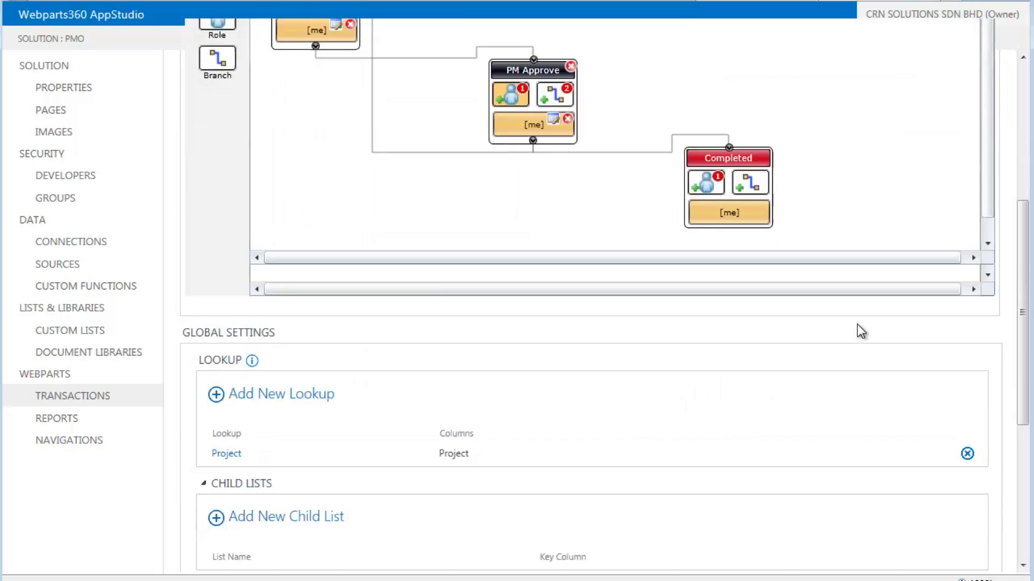
{"action": "scroll", "coordinate": [857, 325], "scroll_direction": "down", "scroll_amount": 3}
{"action": "left_click", "coordinate": [849, 556]}
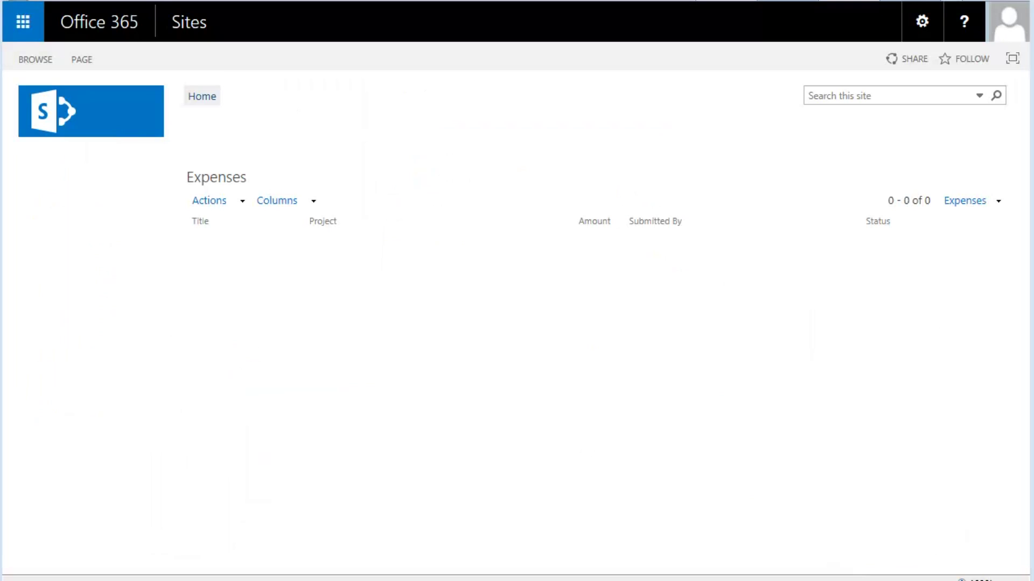
Start a new expense titled 'Purchase a server' assigned to Project A
{"action": "left_click", "coordinate": [243, 201]}
{"action": "left_click", "coordinate": [286, 231]}
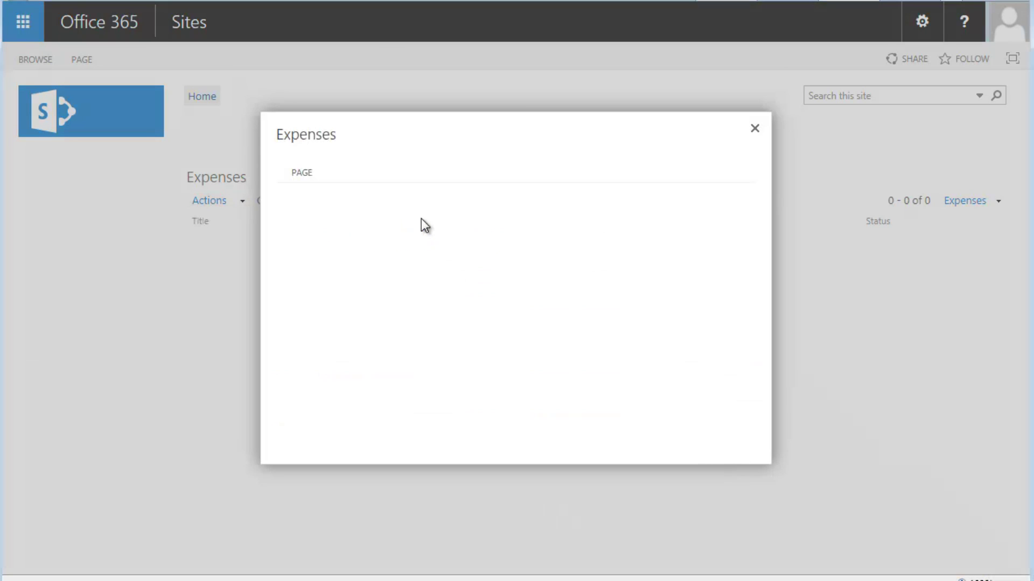
{"action": "left_click", "coordinate": [418, 99]}
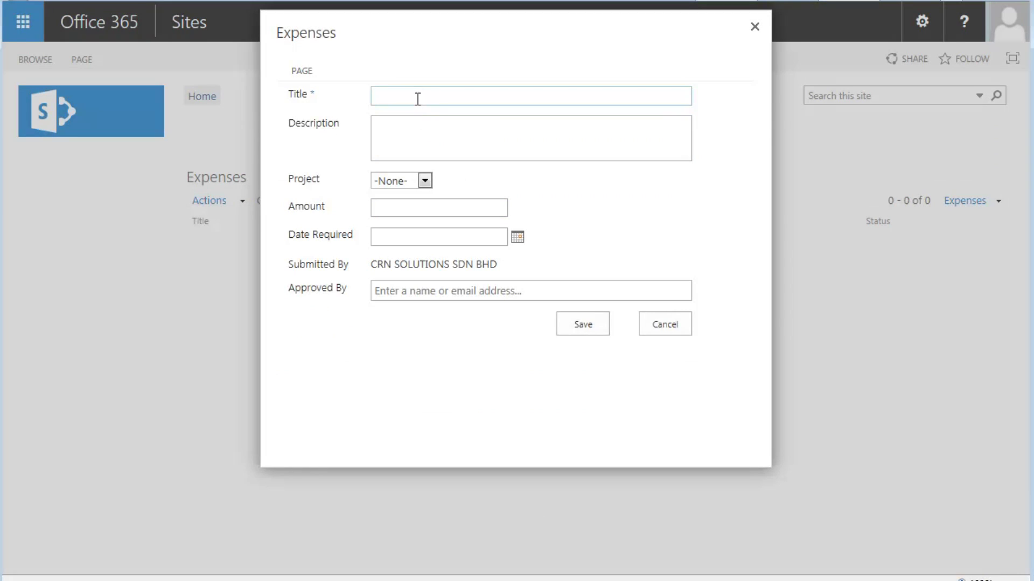
{"action": "type", "text": "Purchase a server"}
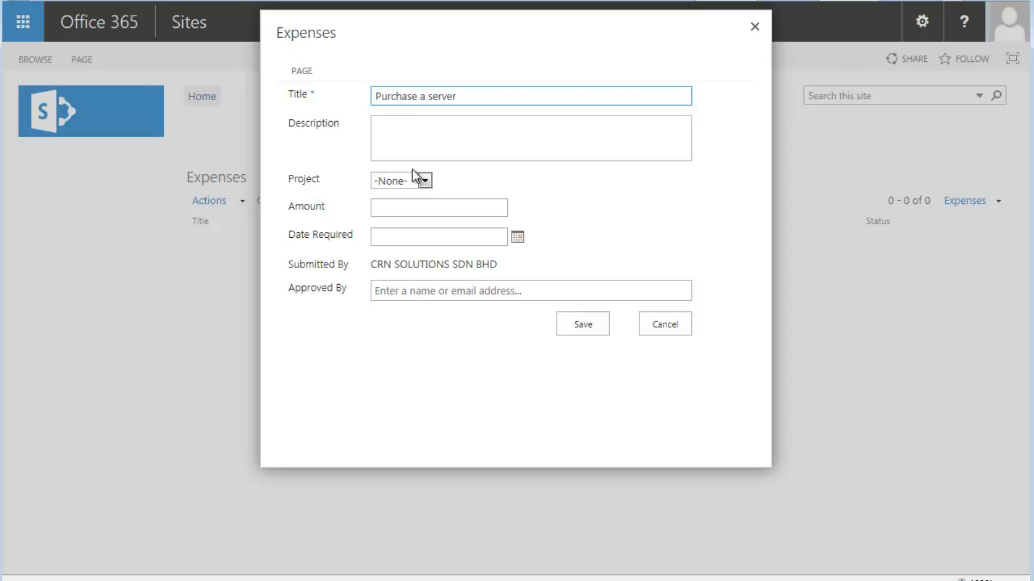
{"action": "left_click", "coordinate": [425, 181]}
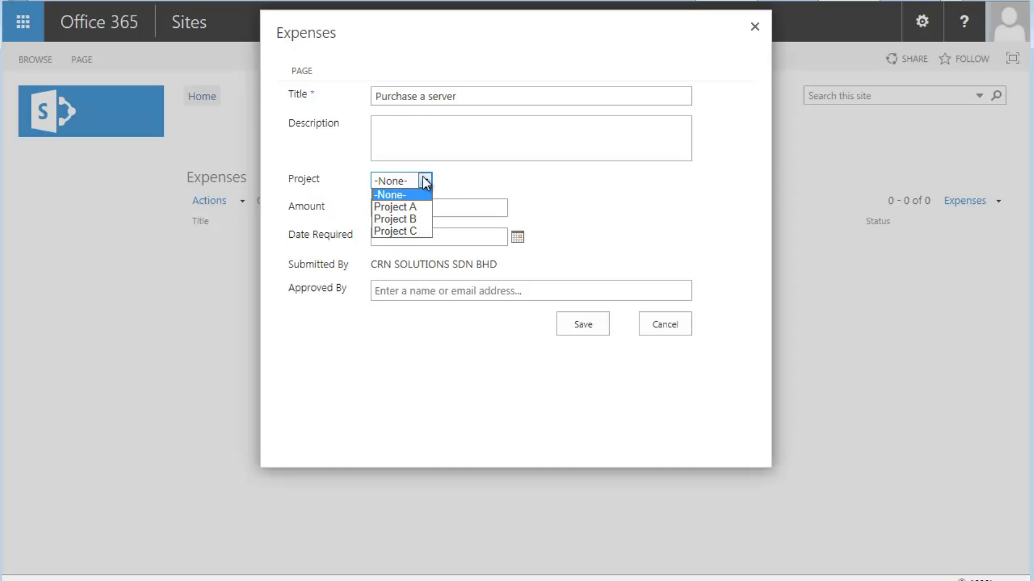
{"action": "left_click", "coordinate": [421, 208]}
Enter the approver's name, amount 12500, required date 3/6/2015, description 'DELL', and save
{"action": "left_click", "coordinate": [452, 292]}
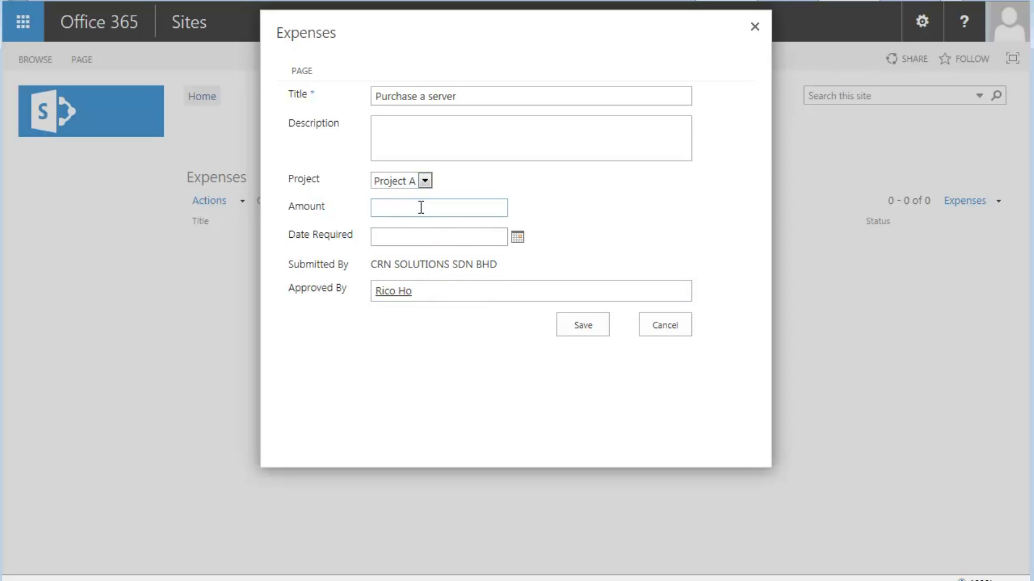
{"action": "left_click", "coordinate": [421, 208]}
{"action": "type", "text": "12500"}
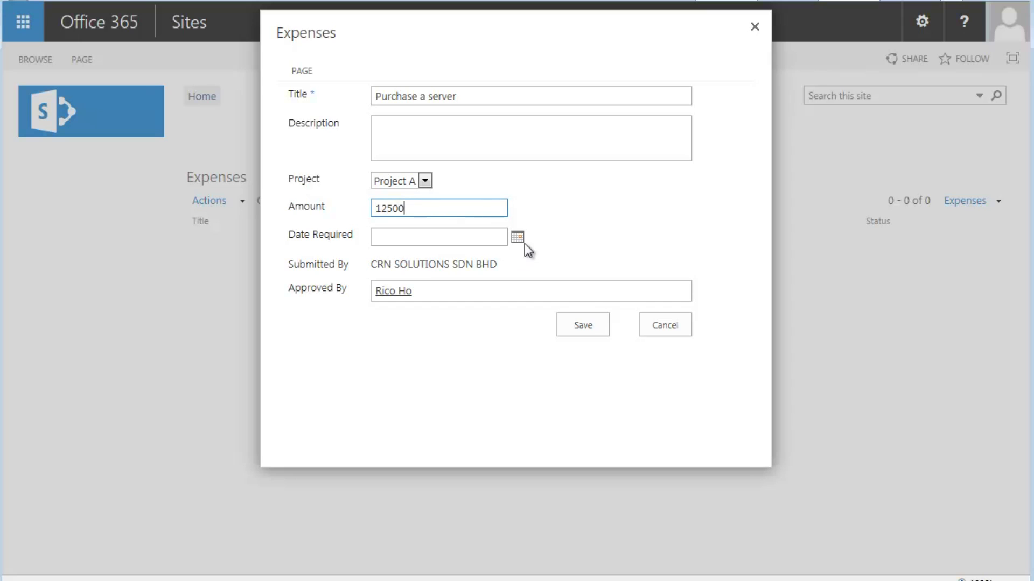
{"action": "left_click", "coordinate": [525, 241]}
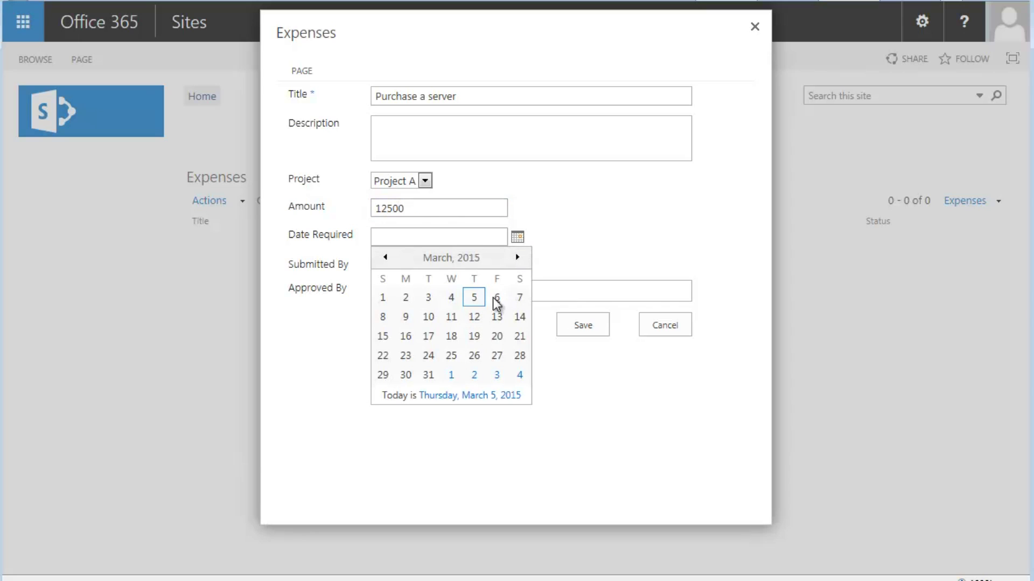
{"action": "left_click", "coordinate": [493, 296]}
{"action": "left_click", "coordinate": [418, 146]}
{"action": "type", "text": "DELL"}
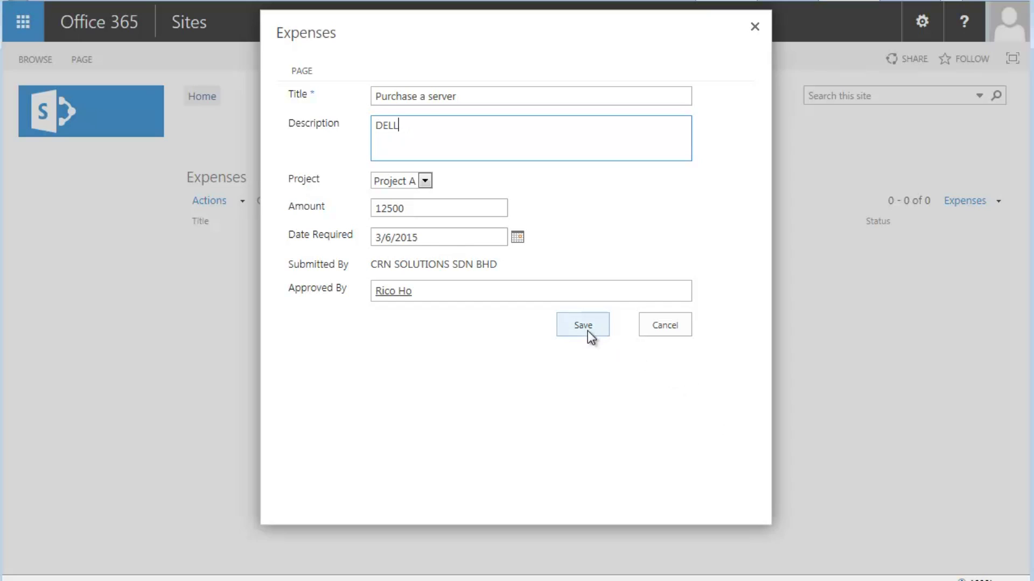
{"action": "left_click", "coordinate": [585, 330]}
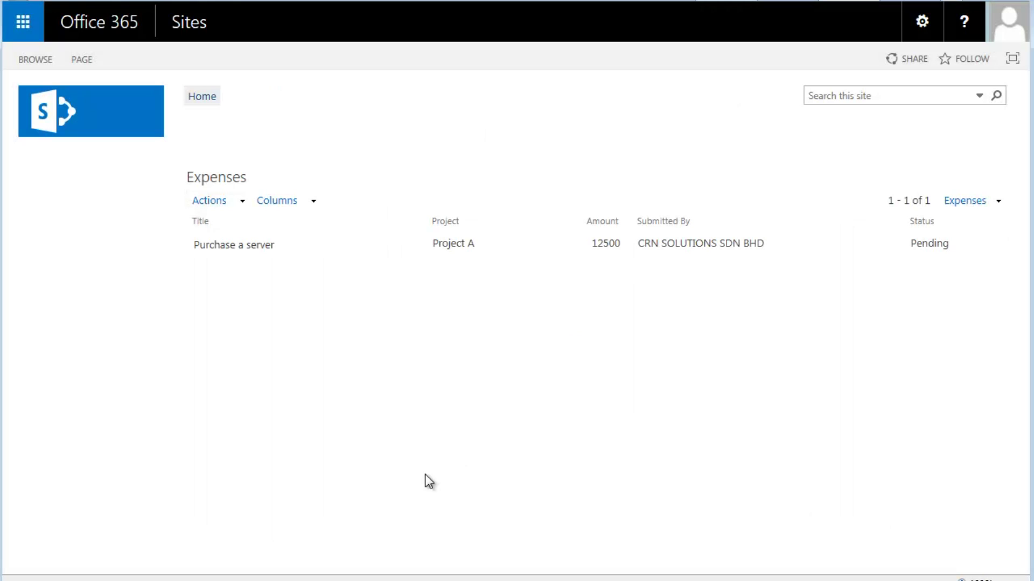
Open 'Purchase a server' for approval, set Status to Approved with remark 'OK', and save
{"action": "left_click", "coordinate": [415, 249]}
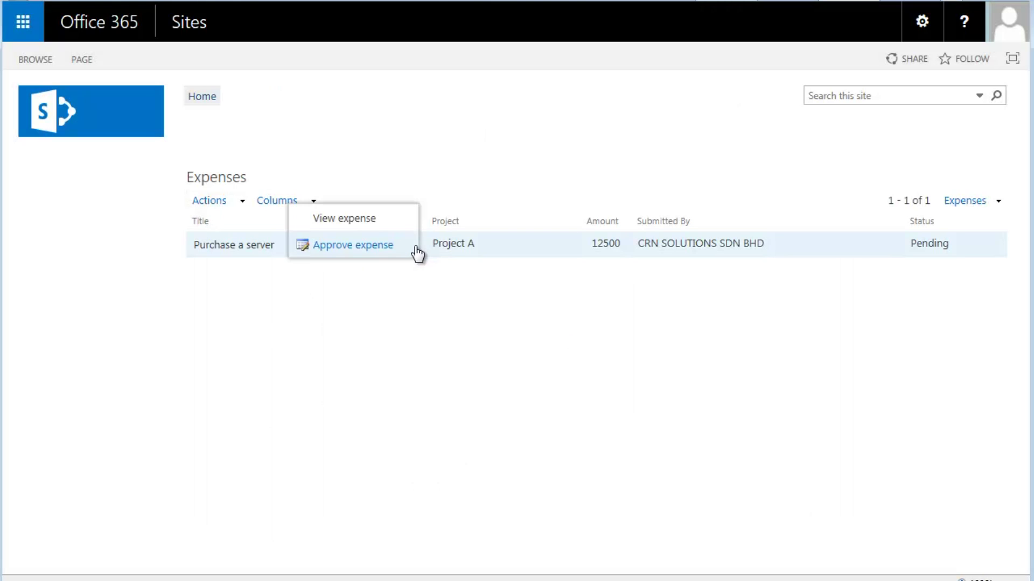
{"action": "left_click", "coordinate": [371, 247]}
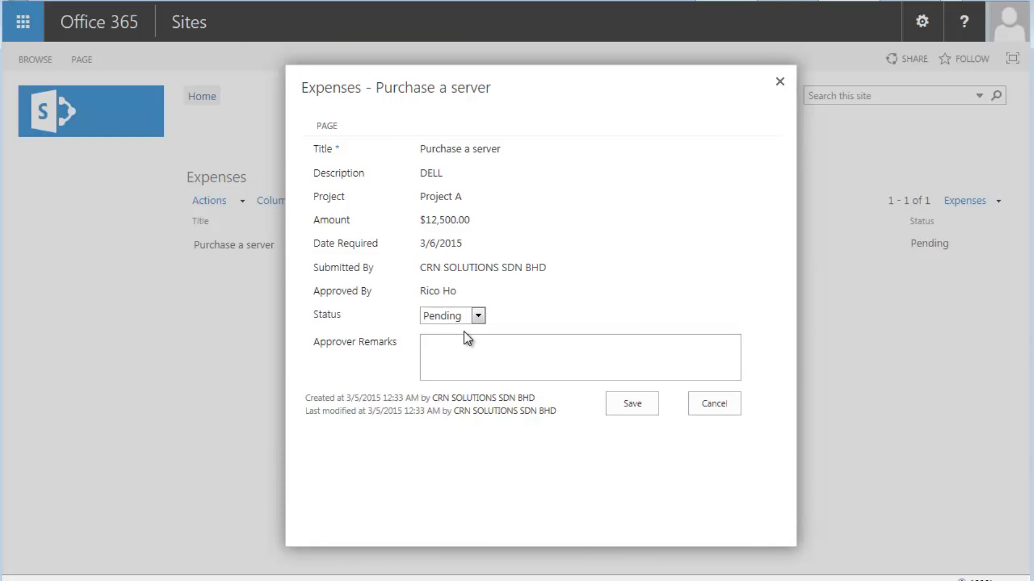
{"action": "left_click", "coordinate": [478, 317]}
{"action": "left_click", "coordinate": [467, 343]}
{"action": "left_click", "coordinate": [478, 338]}
{"action": "type", "text": "OK"}
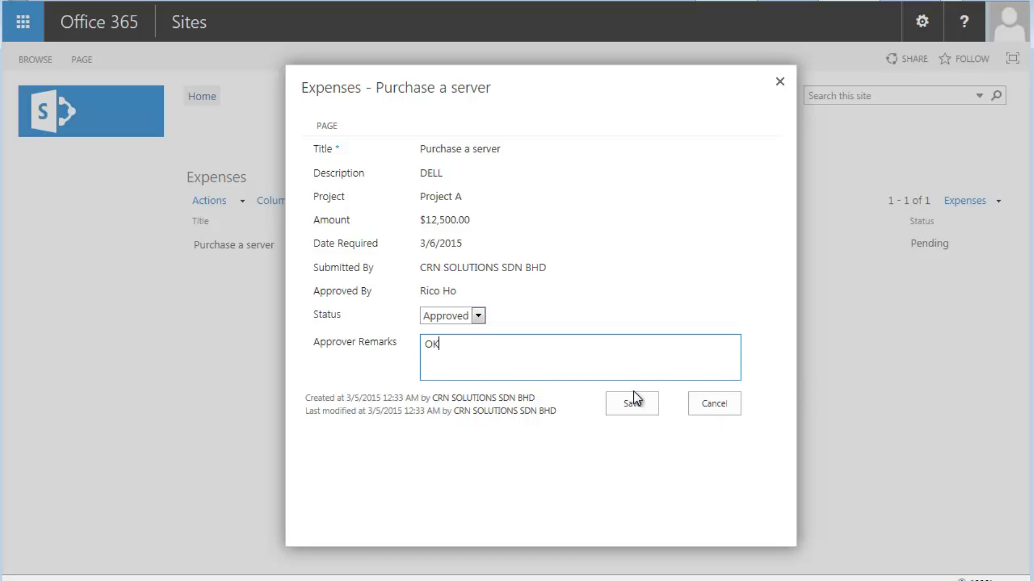
{"action": "left_click", "coordinate": [641, 406]}
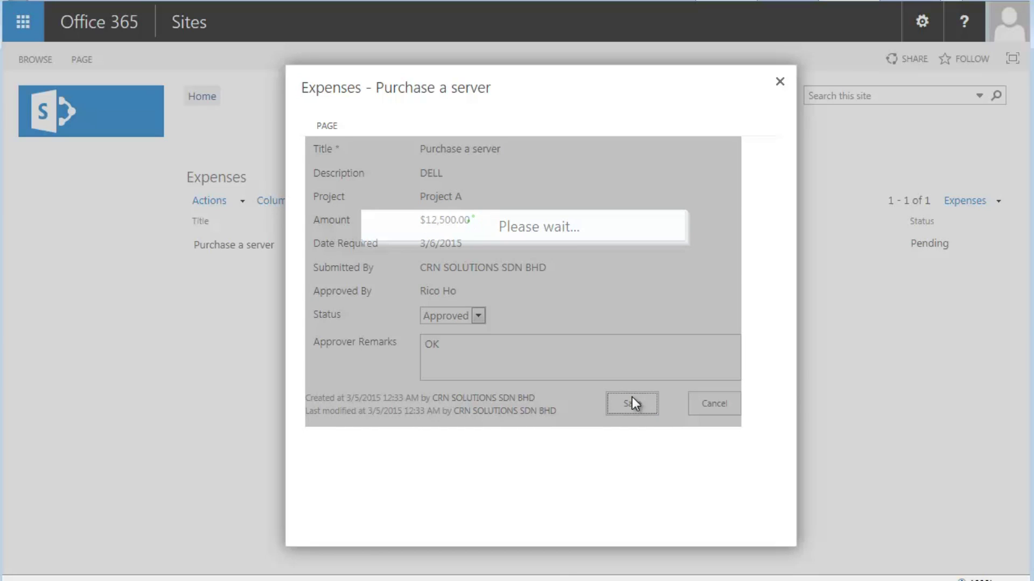